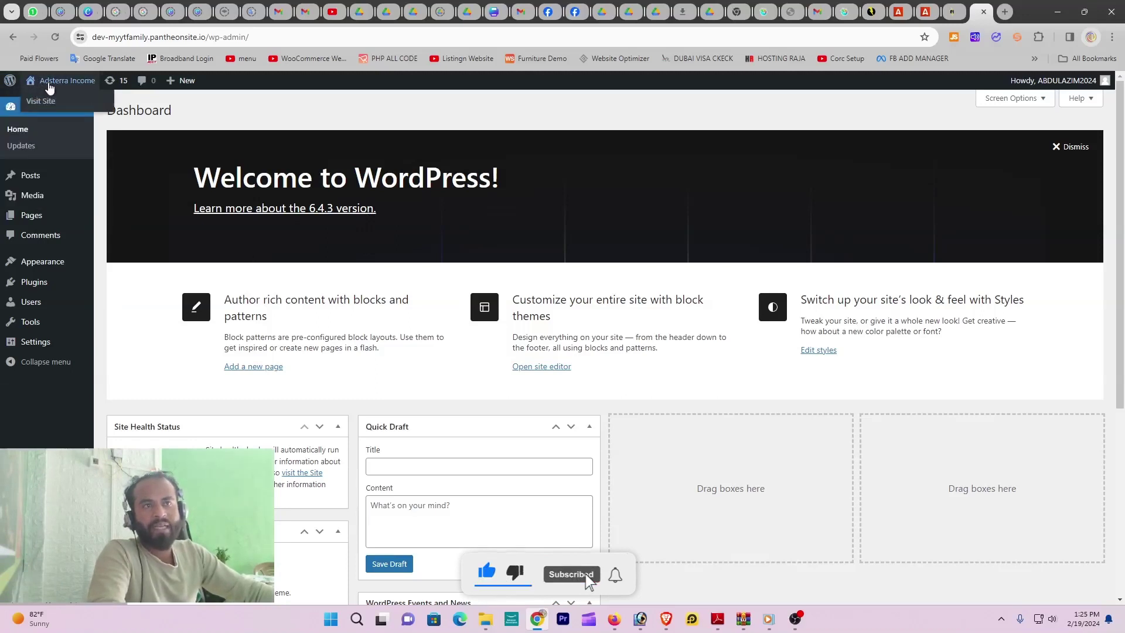
Step: Open the live site in a new tab and review its home page and web address
{"action": "right_click", "coordinate": [50, 103]}
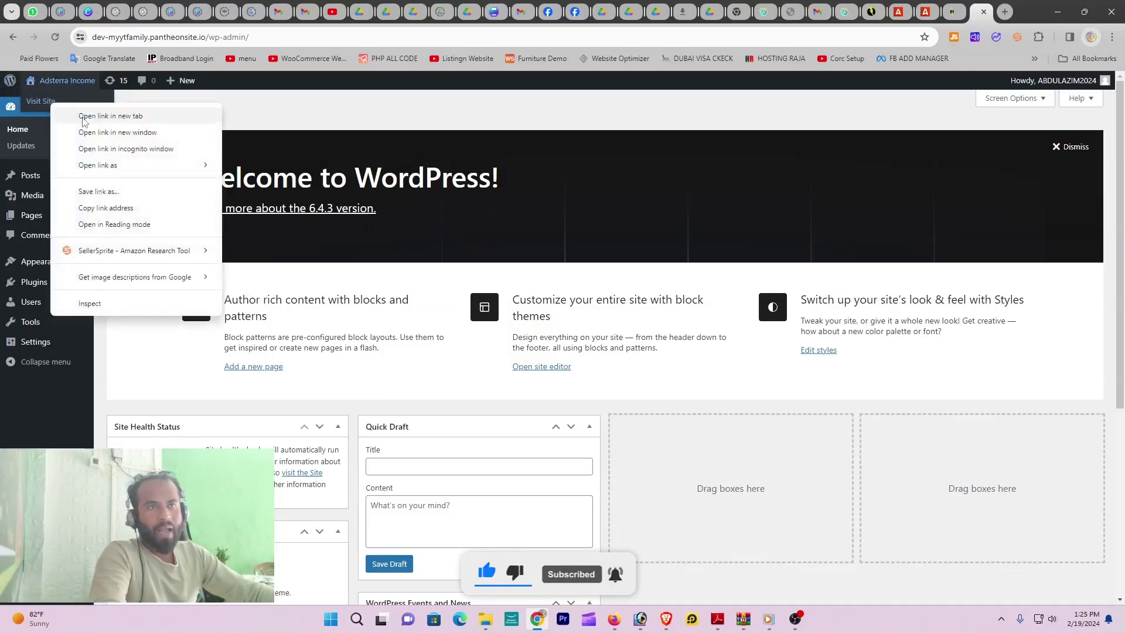
{"action": "right_click", "coordinate": [41, 101]}
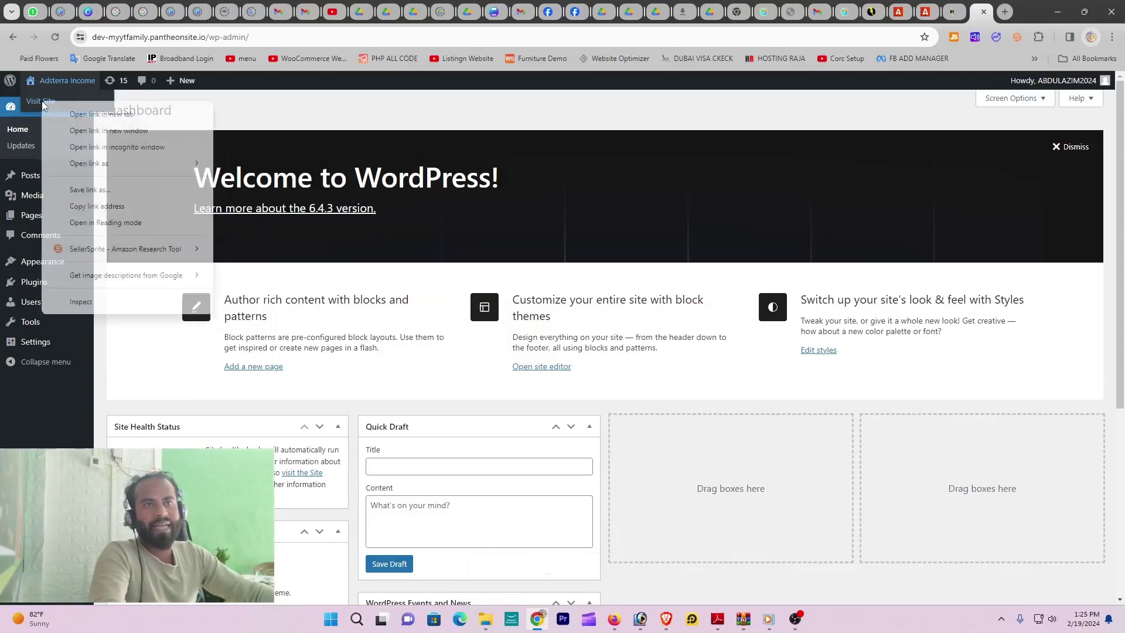
{"action": "left_click", "coordinate": [84, 120]}
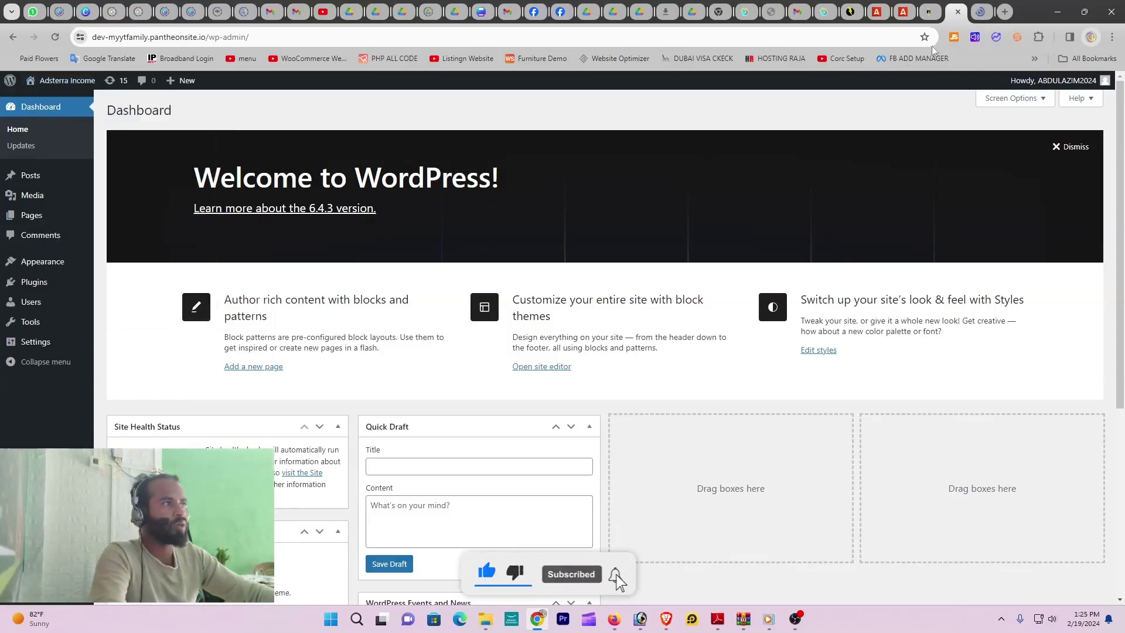
{"action": "left_click", "coordinate": [985, 12]}
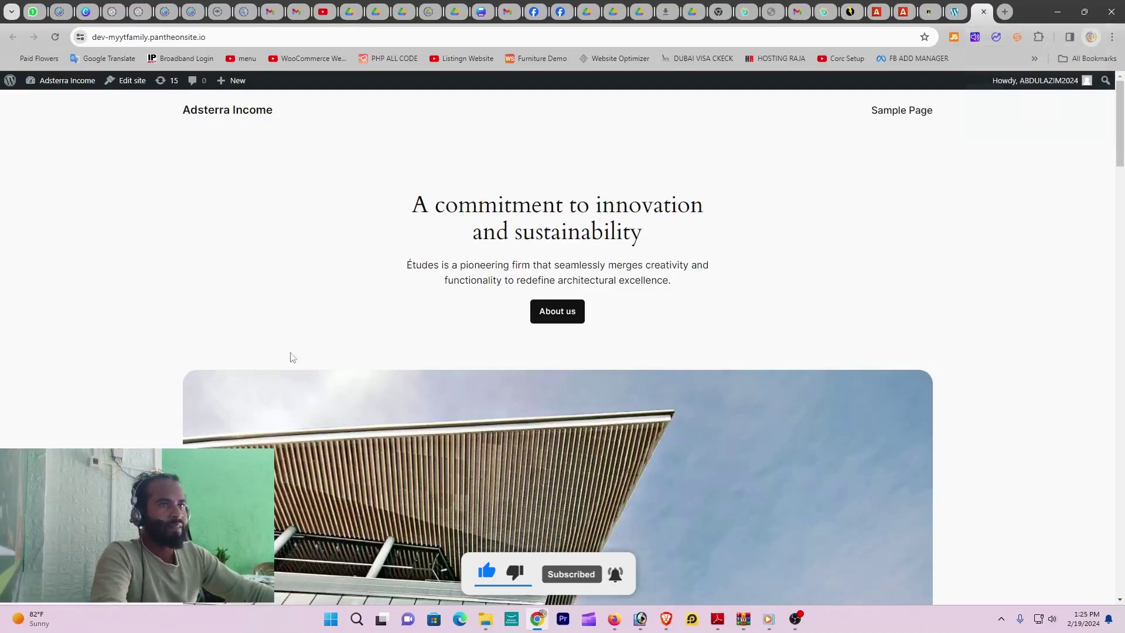
{"action": "scroll", "coordinate": [320, 297], "scroll_direction": "down", "scroll_amount": 3}
{"action": "scroll", "coordinate": [320, 298], "scroll_direction": "up", "scroll_amount": 3}
{"action": "left_click", "coordinate": [84, 40]}
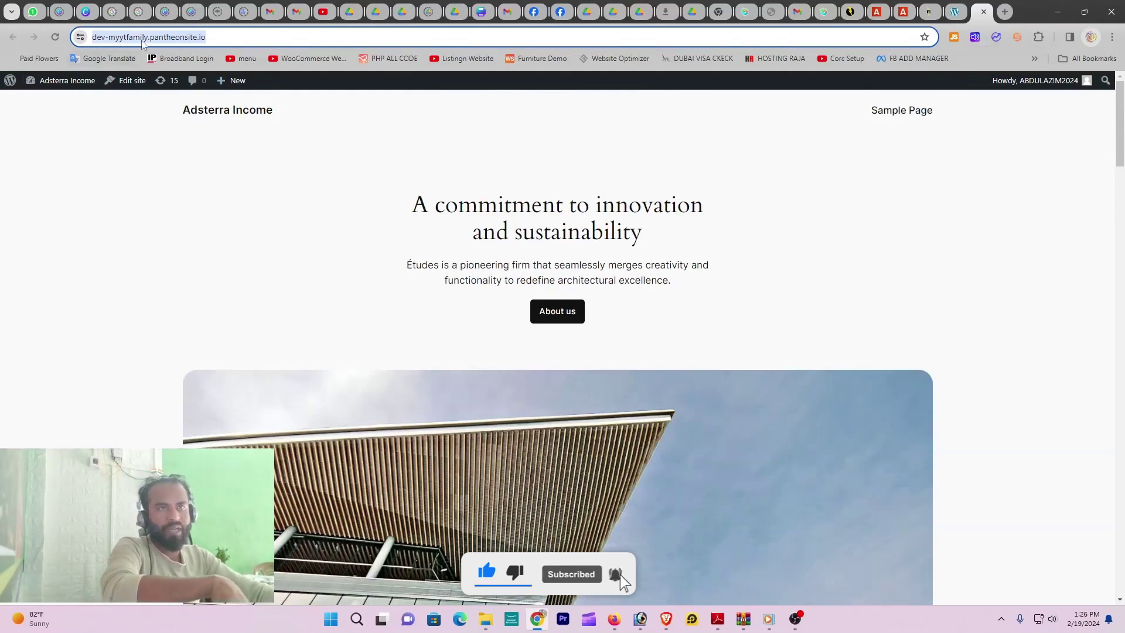
{"action": "left_click", "coordinate": [134, 164]}
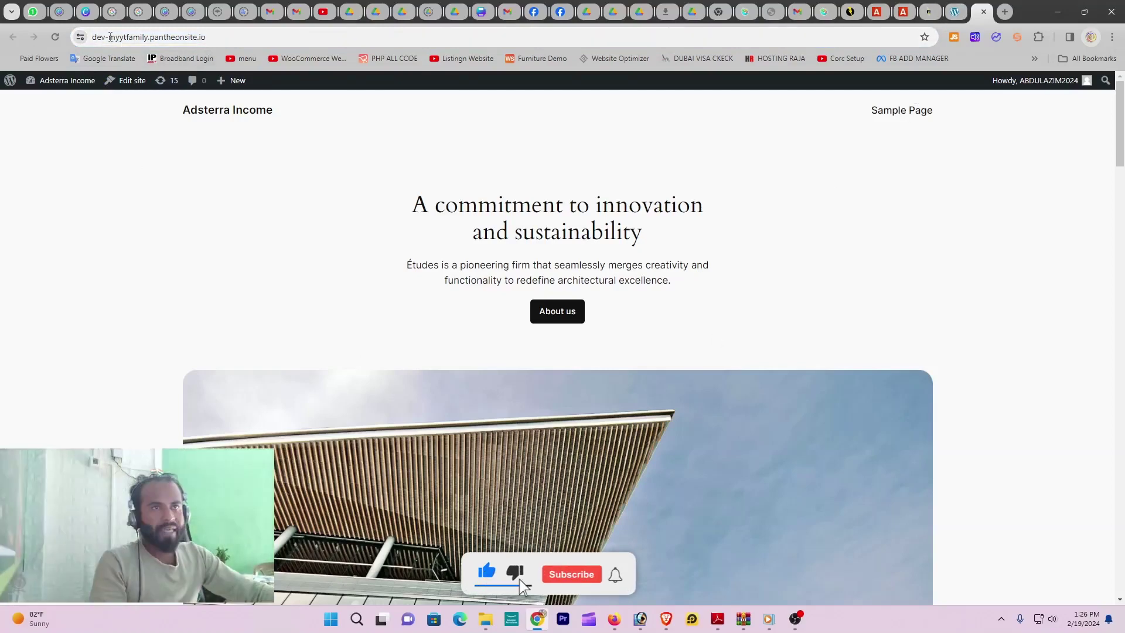
{"action": "left_click_drag", "start_coordinate": [108, 37], "coordinate": [148, 37]}
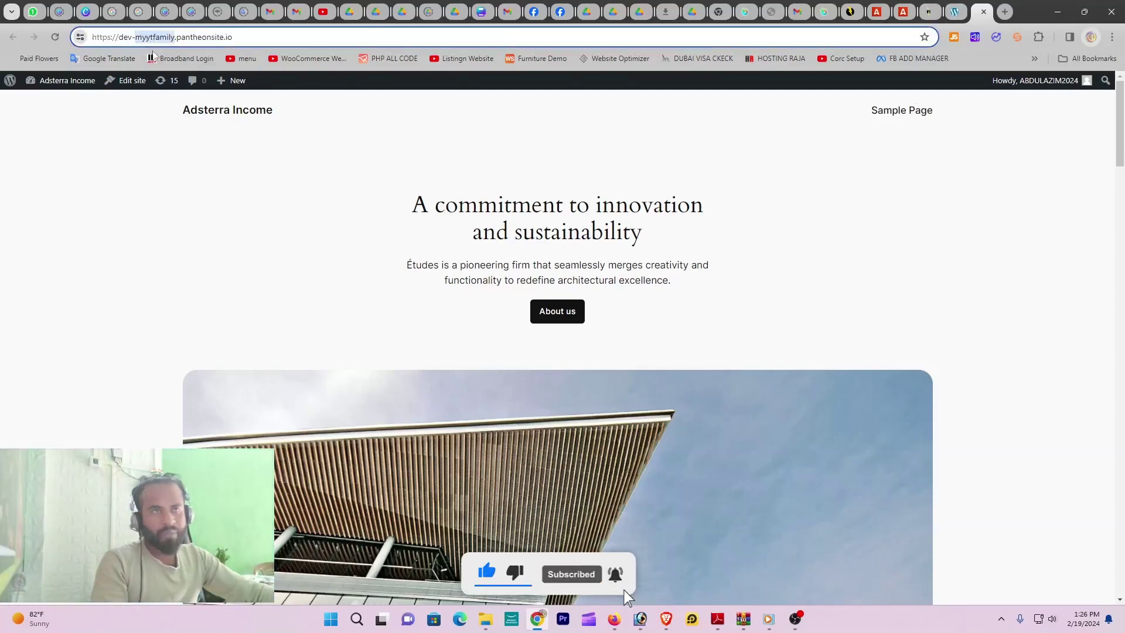
{"action": "left_click", "coordinate": [147, 153]}
{"action": "left_click", "coordinate": [258, 36]}
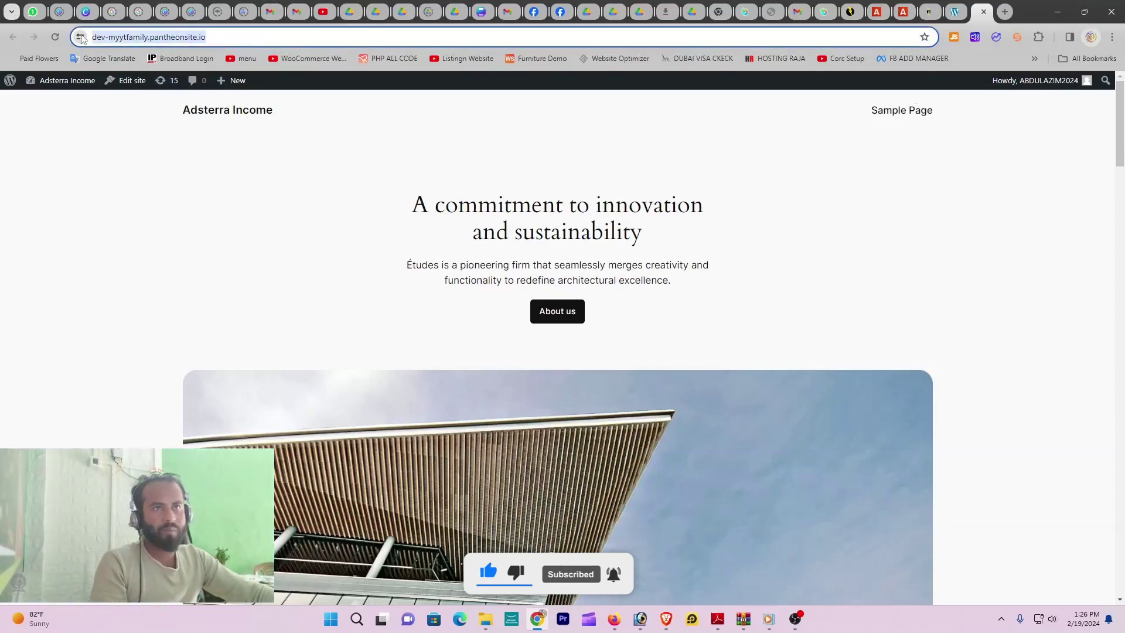
{"action": "left_click", "coordinate": [113, 157]}
Step: Install the Astra theme from the popular themes in the site's admin dashboard and activate it
{"action": "left_click", "coordinate": [952, 10]}
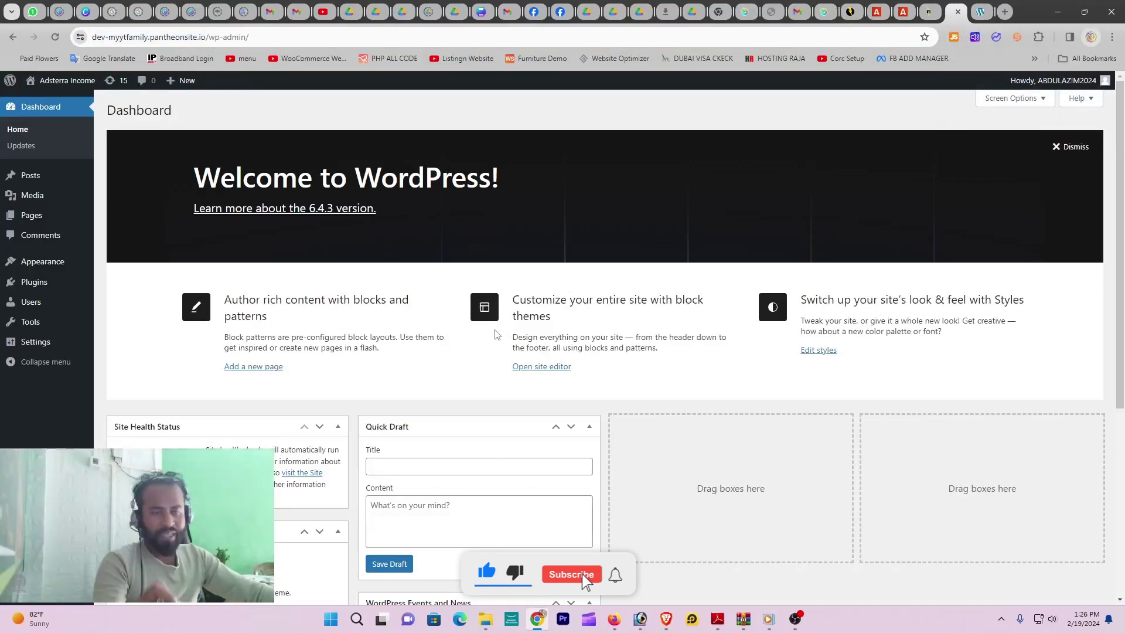
{"action": "mouse_move", "coordinate": [74, 283]}
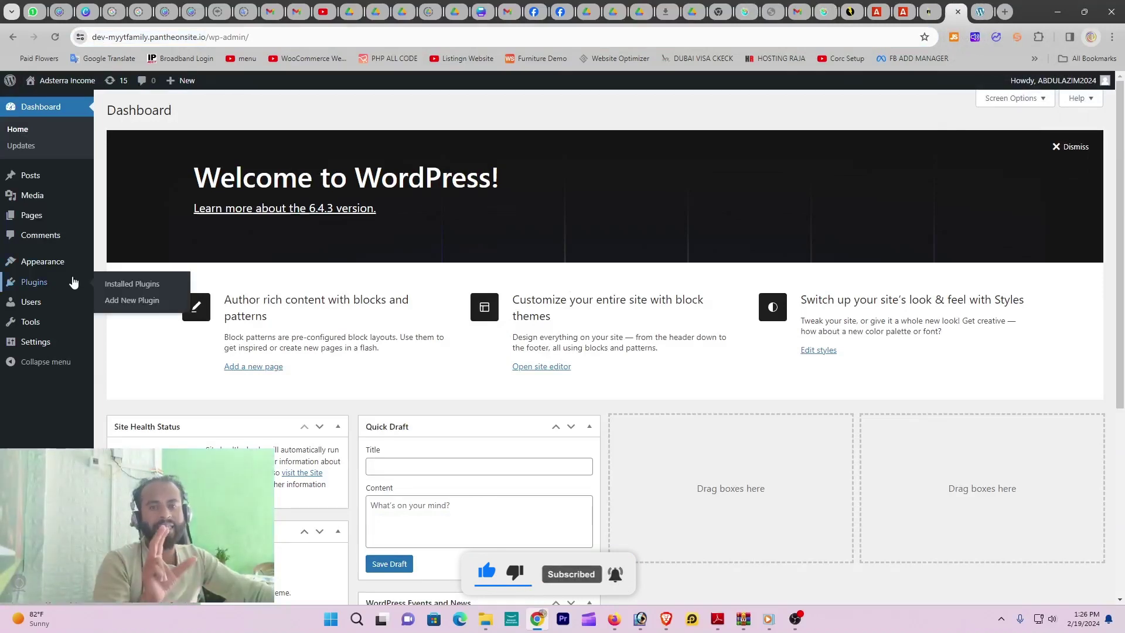
{"action": "mouse_move", "coordinate": [42, 265]}
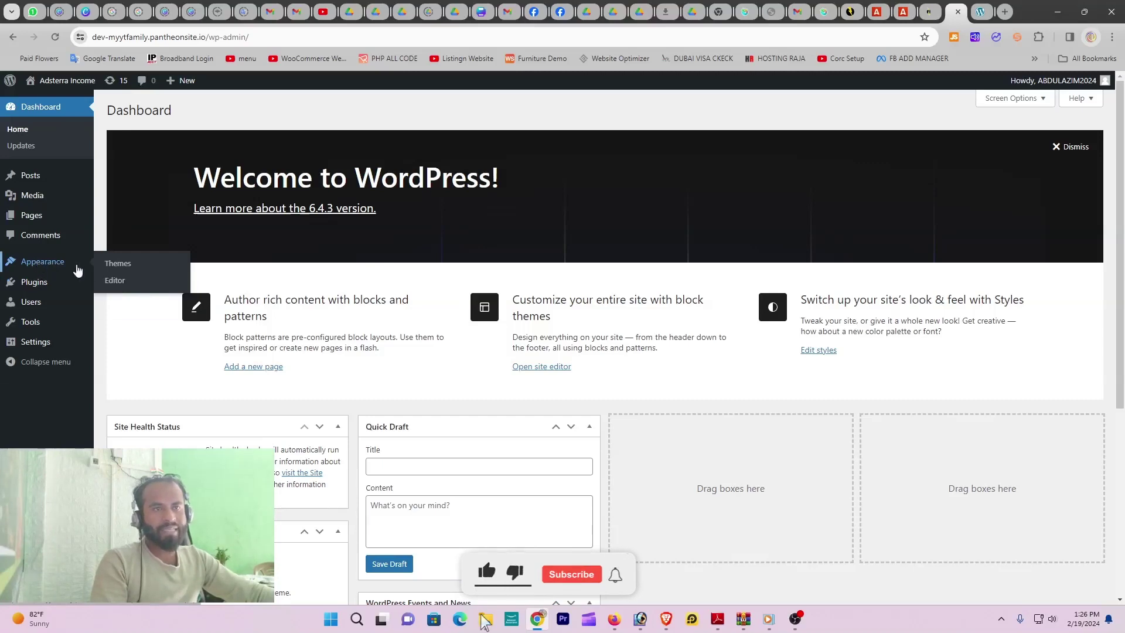
{"action": "left_click", "coordinate": [115, 267]}
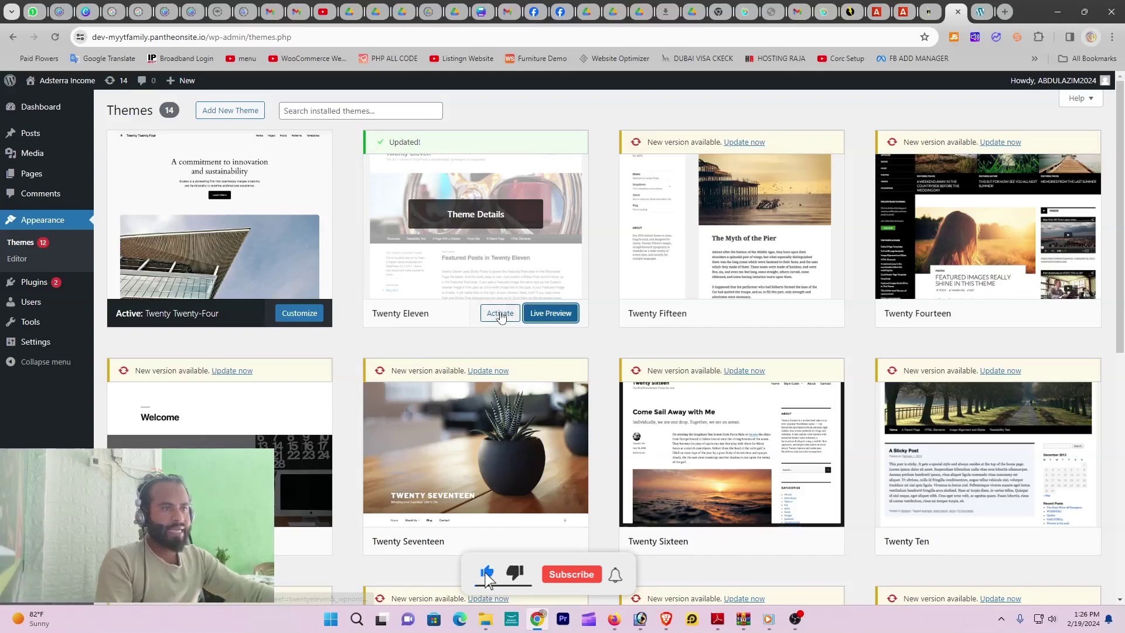
{"action": "left_click", "coordinate": [230, 112]}
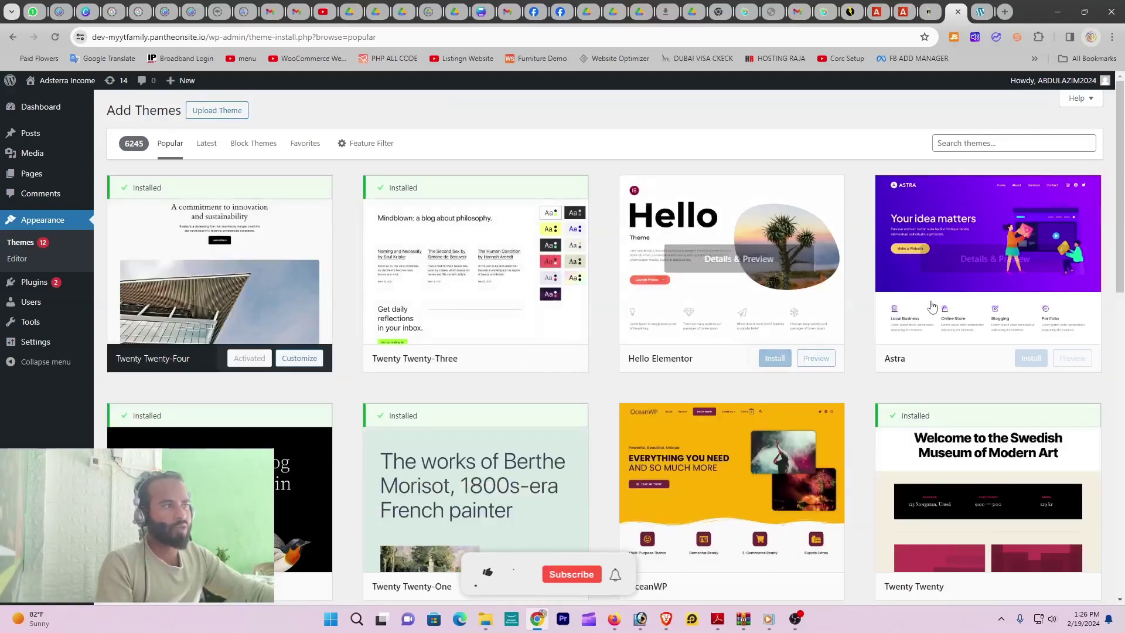
{"action": "mouse_move", "coordinate": [921, 339]}
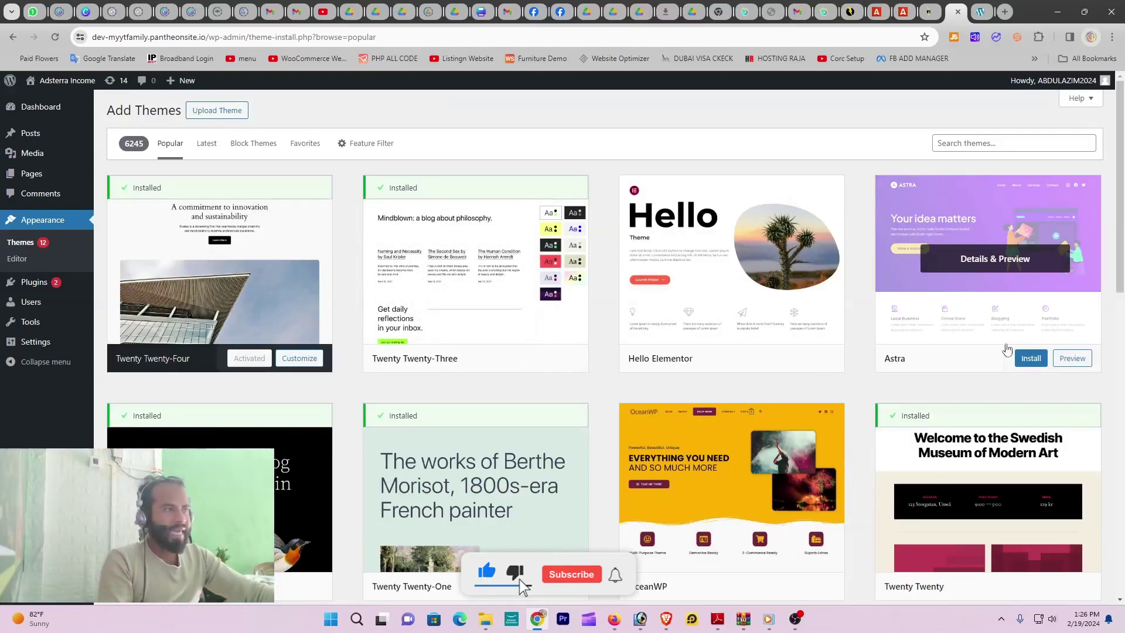
{"action": "left_click", "coordinate": [1029, 358]}
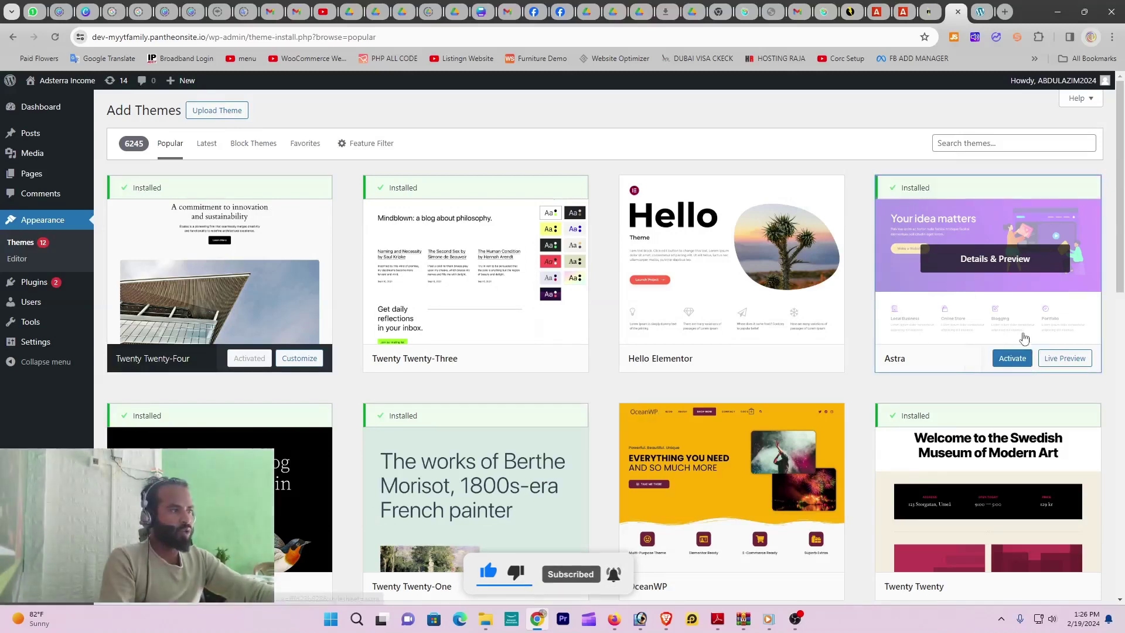
{"action": "left_click", "coordinate": [1012, 359]}
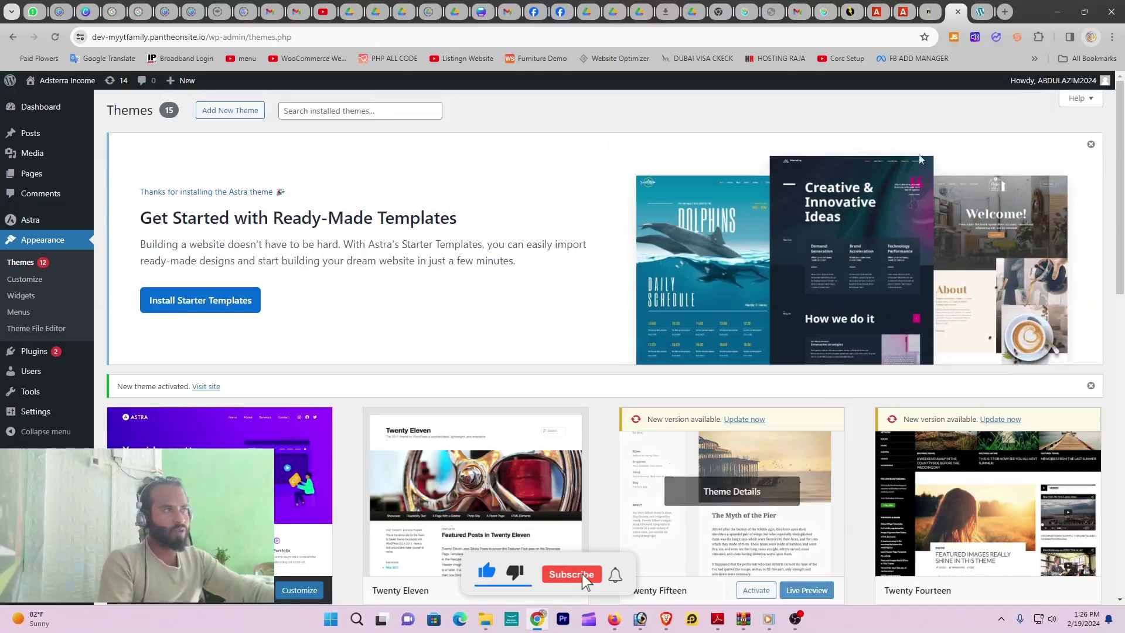
Step: Reload the live site's home page to view it with the new theme
{"action": "left_click", "coordinate": [981, 12]}
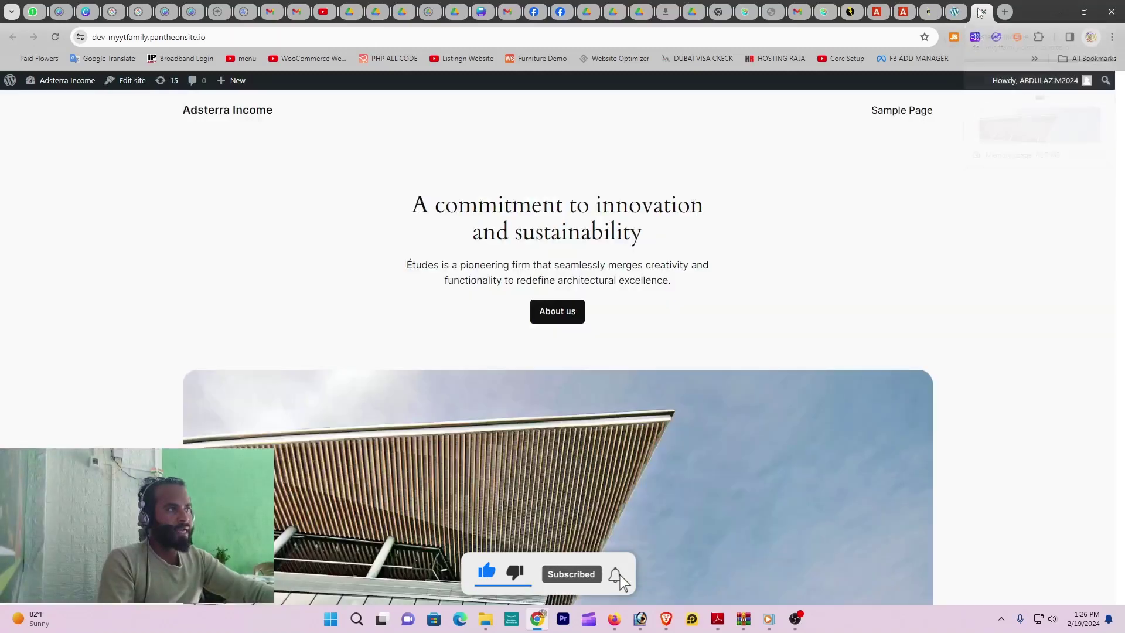
{"action": "left_click", "coordinate": [341, 37]}
{"action": "key", "text": "Return"}
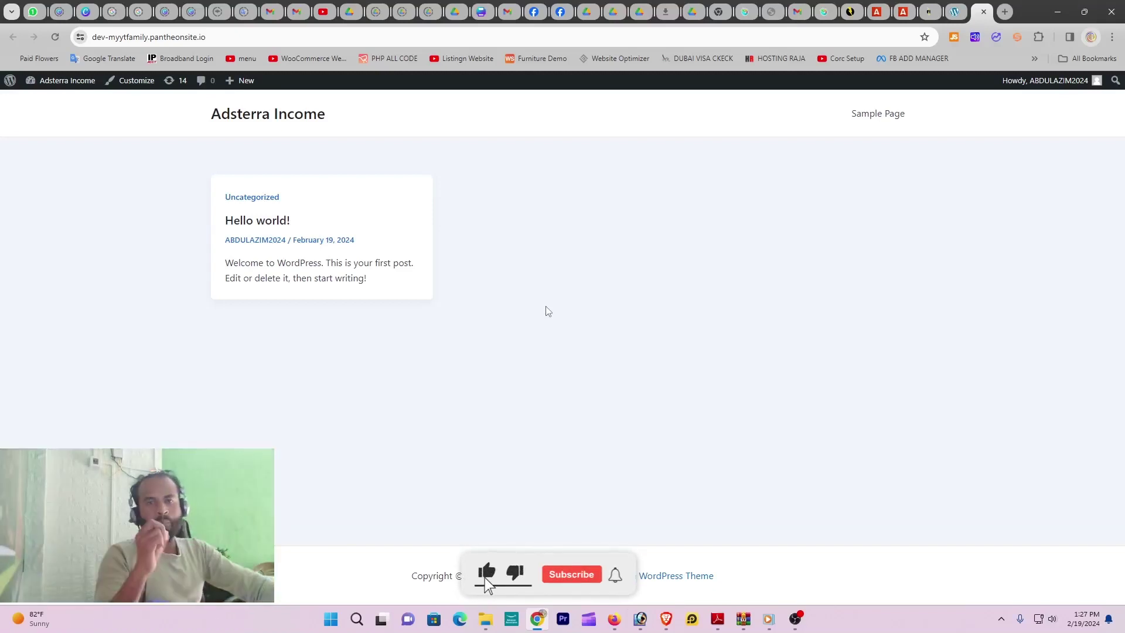
Step: Return to the WordPress admin dashboard and open the page for adding a new plugin
{"action": "left_click", "coordinate": [955, 12]}
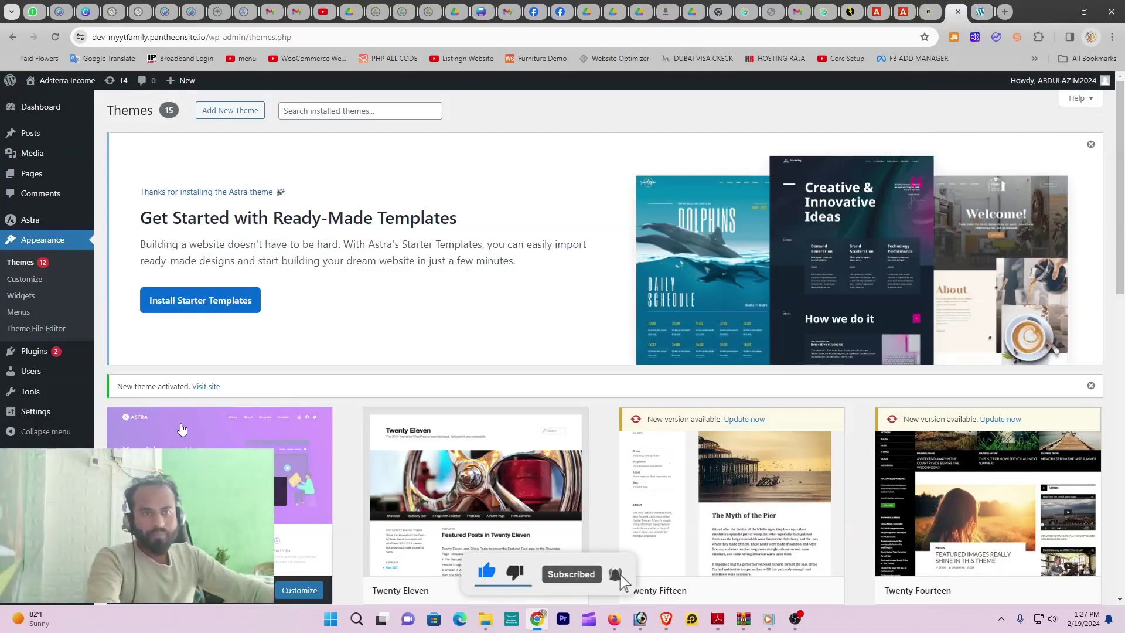
{"action": "mouse_move", "coordinate": [42, 228]}
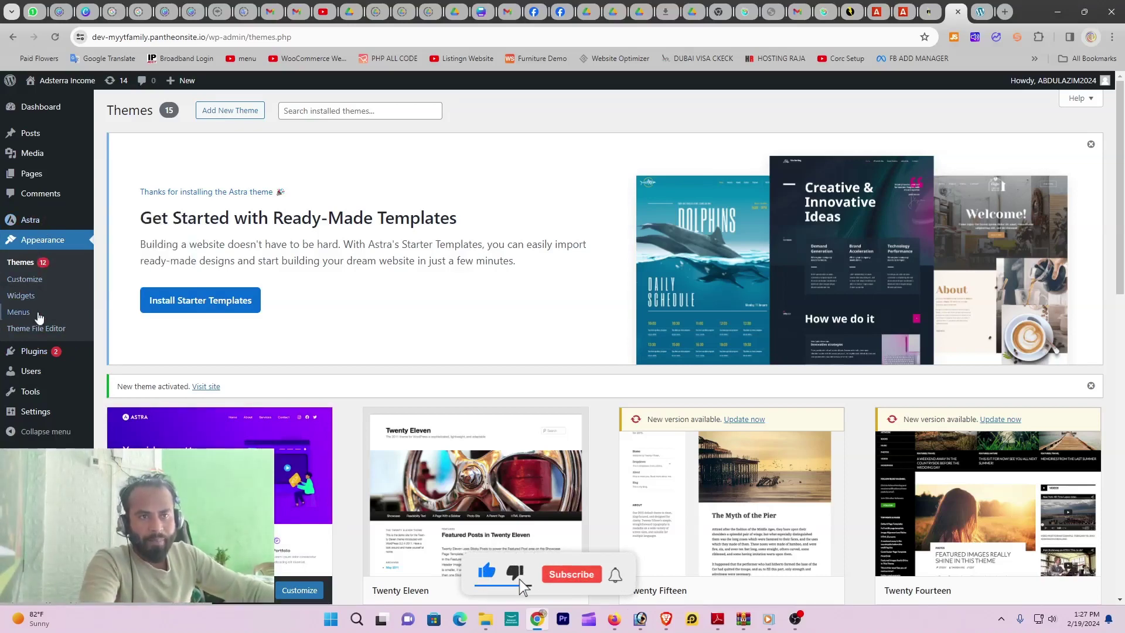
{"action": "mouse_move", "coordinate": [41, 356]}
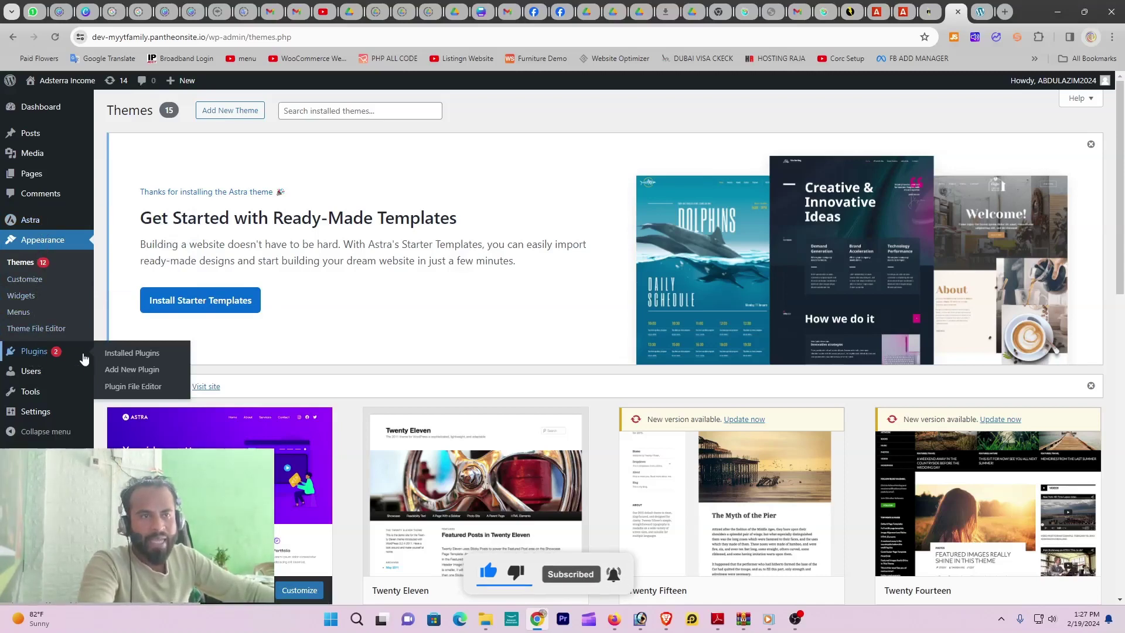
{"action": "left_click", "coordinate": [134, 371]}
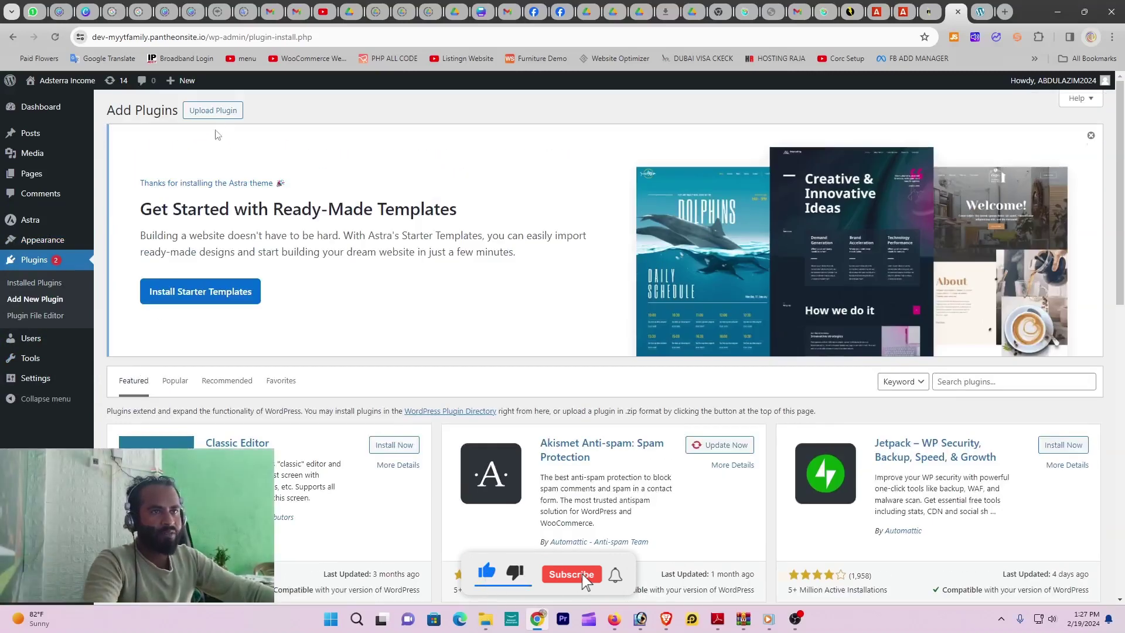
Step: Show the form for uploading a zipped plugin and look over the plugin search area
{"action": "left_click", "coordinate": [214, 110]}
{"action": "scroll", "coordinate": [492, 389], "scroll_direction": "down", "scroll_amount": 1}
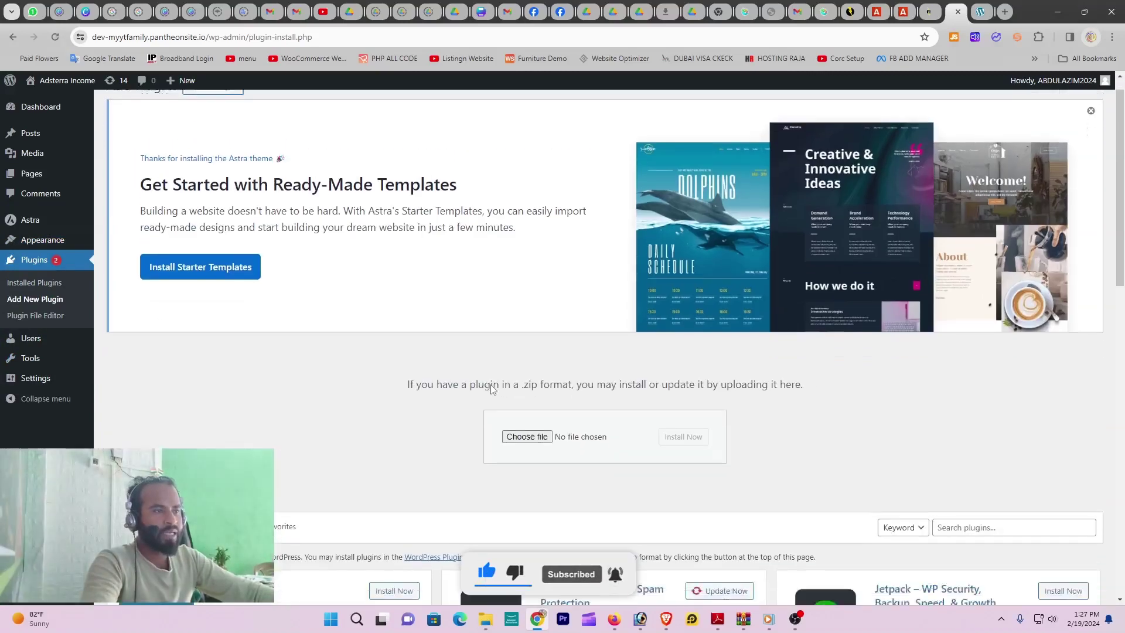
{"action": "scroll", "coordinate": [492, 389], "scroll_direction": "down", "scroll_amount": 3}
{"action": "left_click", "coordinate": [1005, 383]}
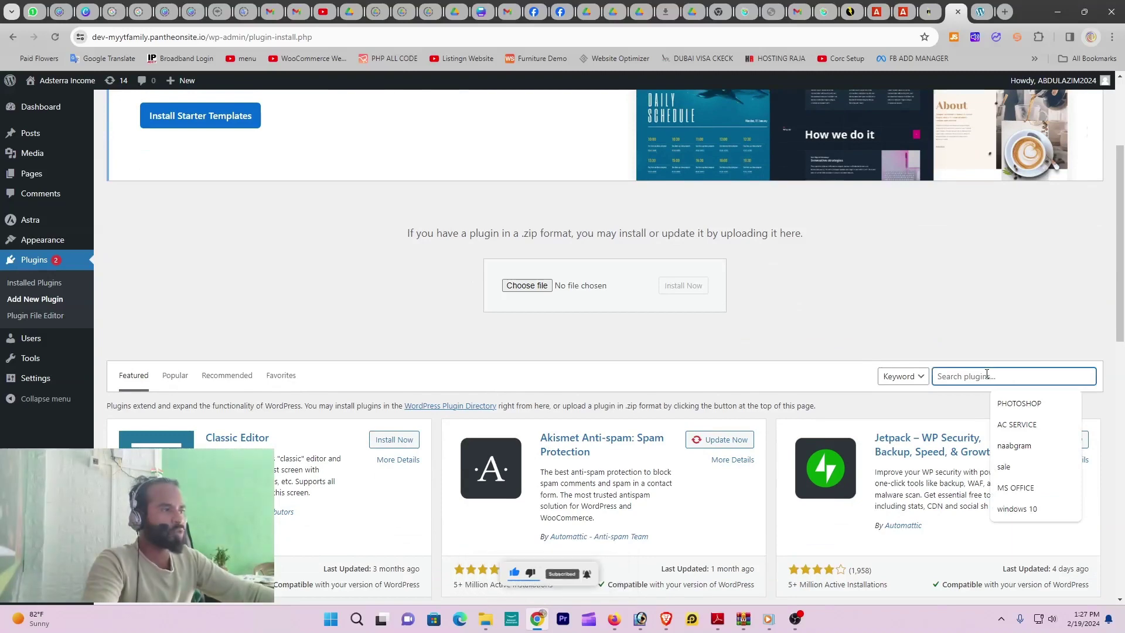
{"action": "scroll", "coordinate": [170, 299], "scroll_direction": "up", "scroll_amount": 4}
{"action": "left_click", "coordinate": [26, 283]}
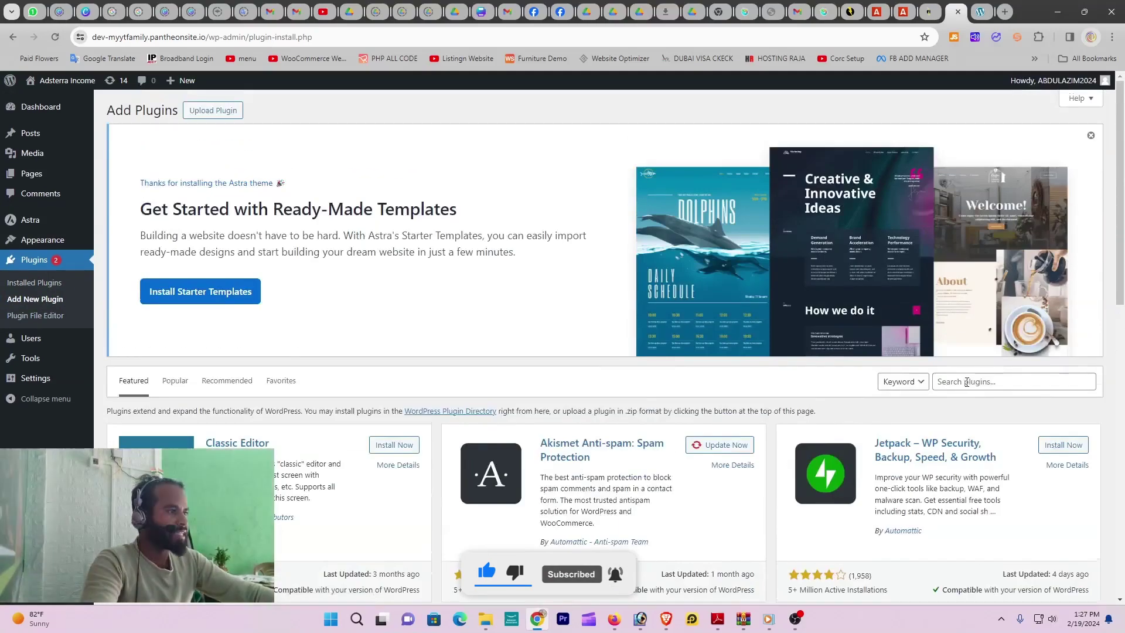
Step: Search the plugin directory for elementor, and install and activate the Elementor Website Builder plugin
{"action": "left_click", "coordinate": [966, 382]}
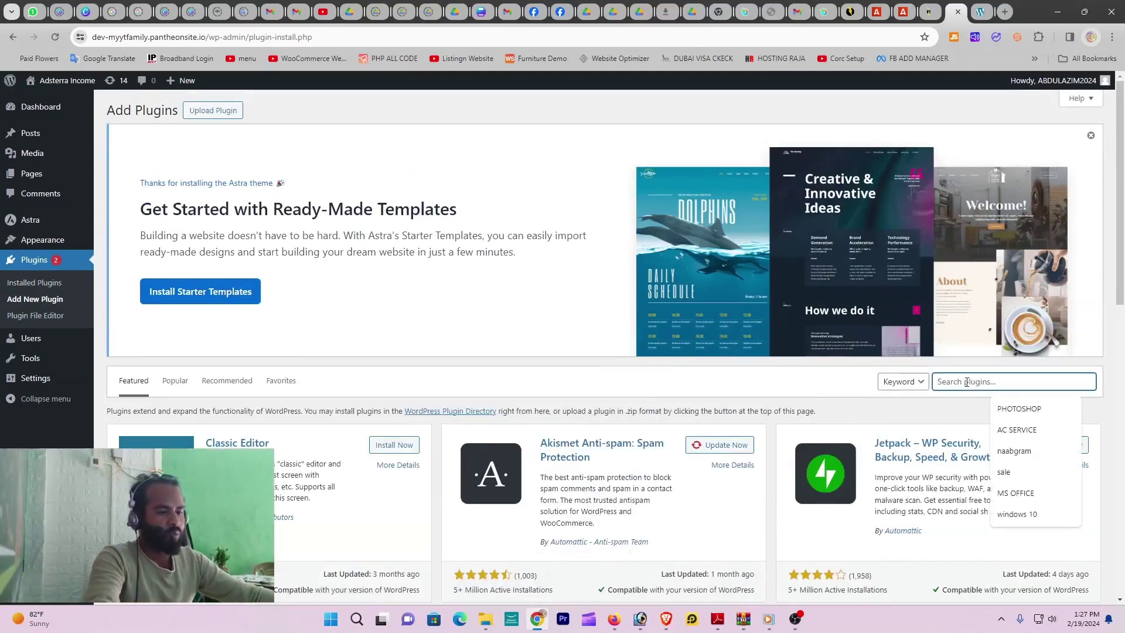
{"action": "type", "text": "elementor"}
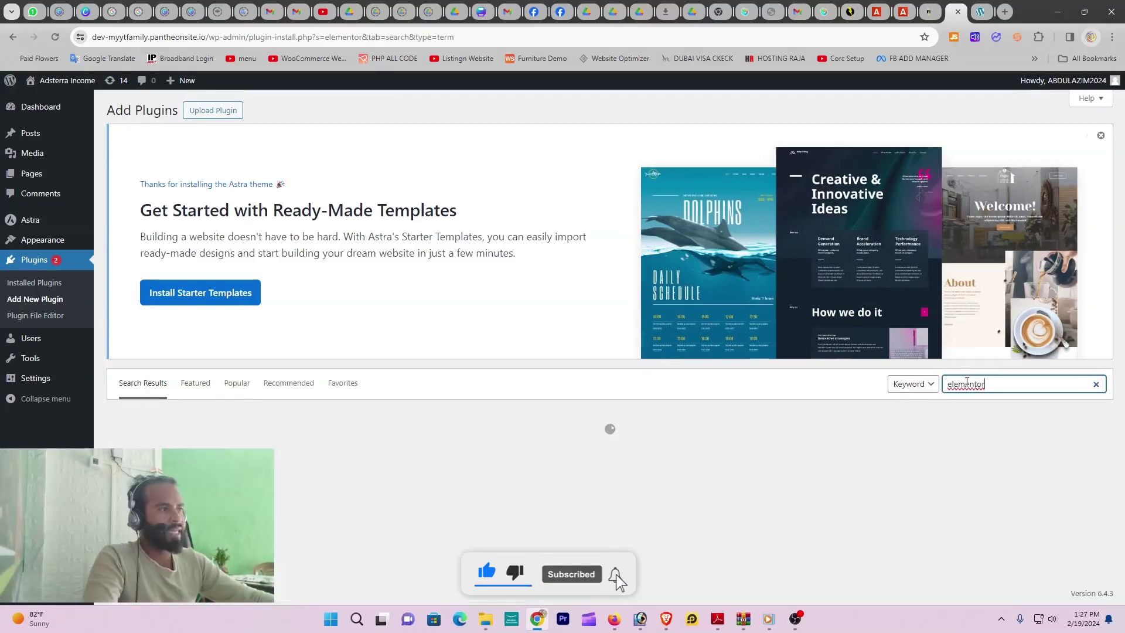
{"action": "scroll", "coordinate": [363, 445], "scroll_direction": "down", "scroll_amount": 2}
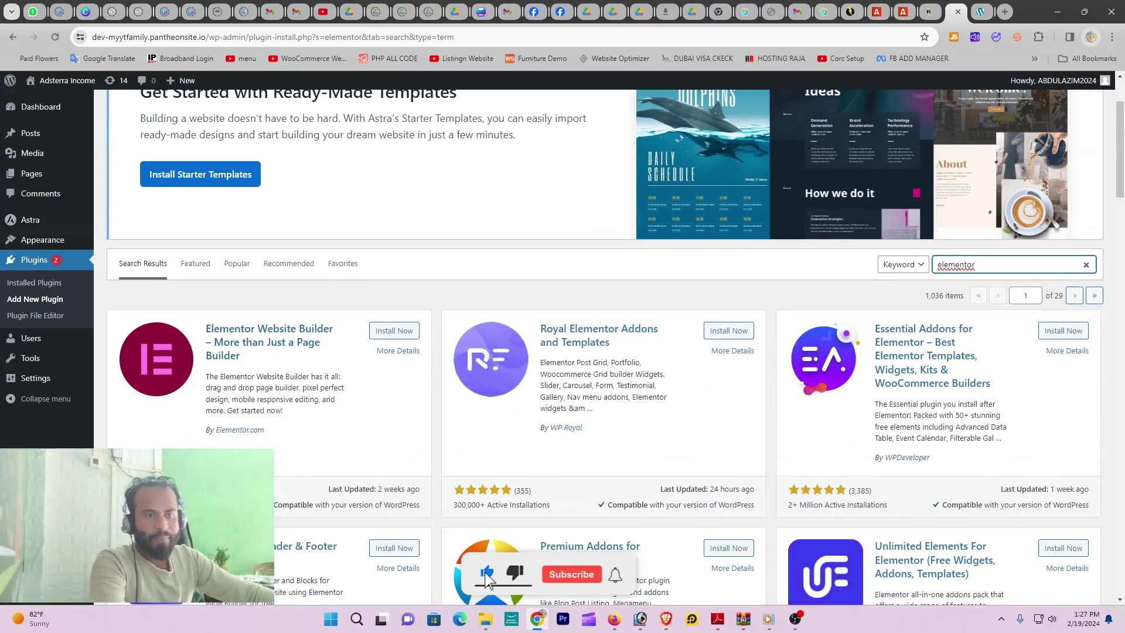
{"action": "left_click", "coordinate": [394, 331]}
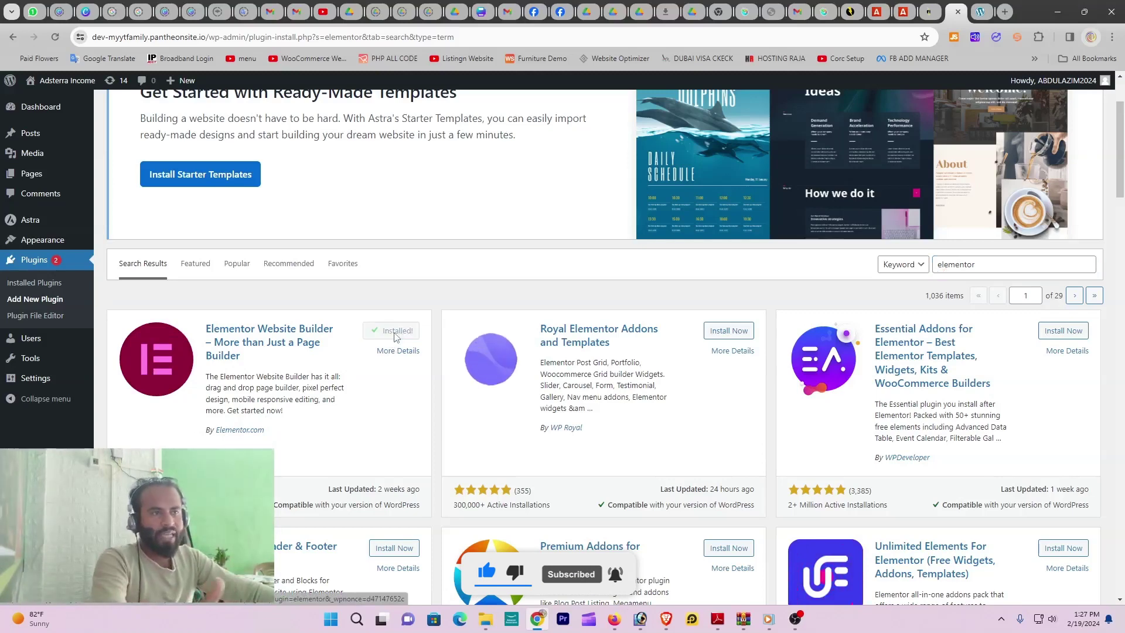
{"action": "left_click", "coordinate": [401, 331]}
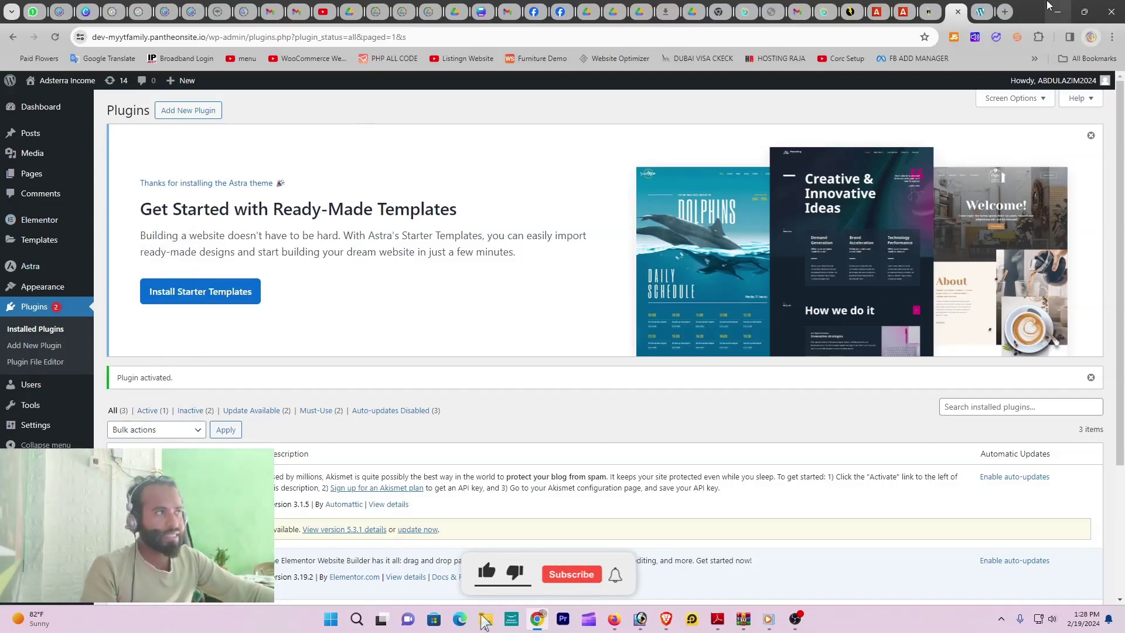
Step: Search Google for "elementor pro price" in a new tab and open Elementor's sponsored pricing result
{"action": "left_click", "coordinate": [1004, 12]}
{"action": "left_click", "coordinate": [893, 34]}
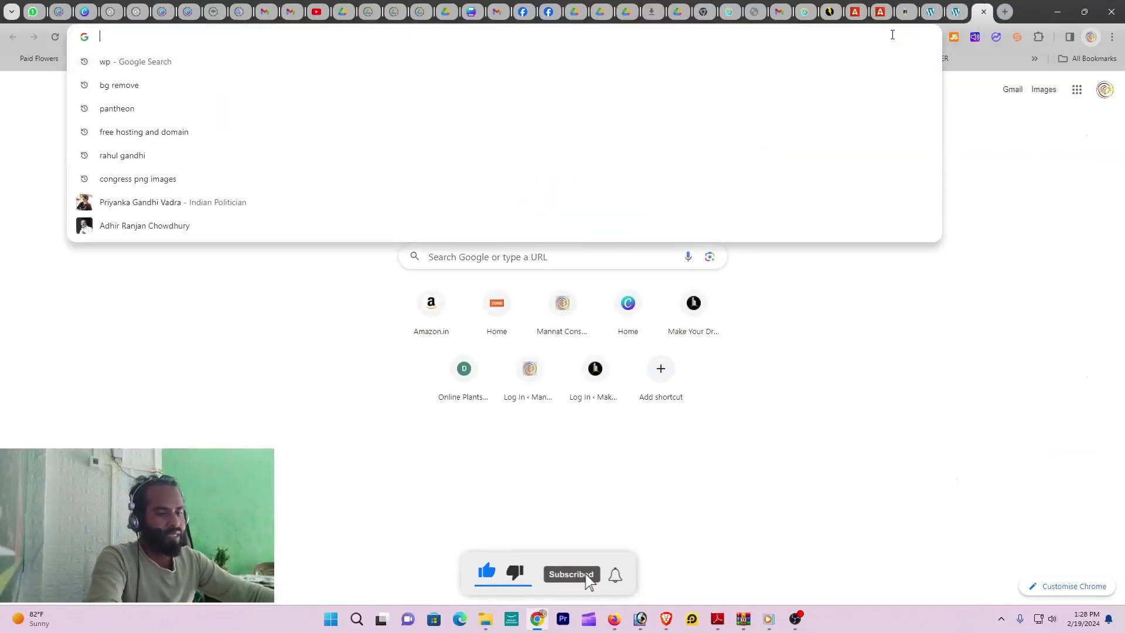
{"action": "type", "text": "elemento"}
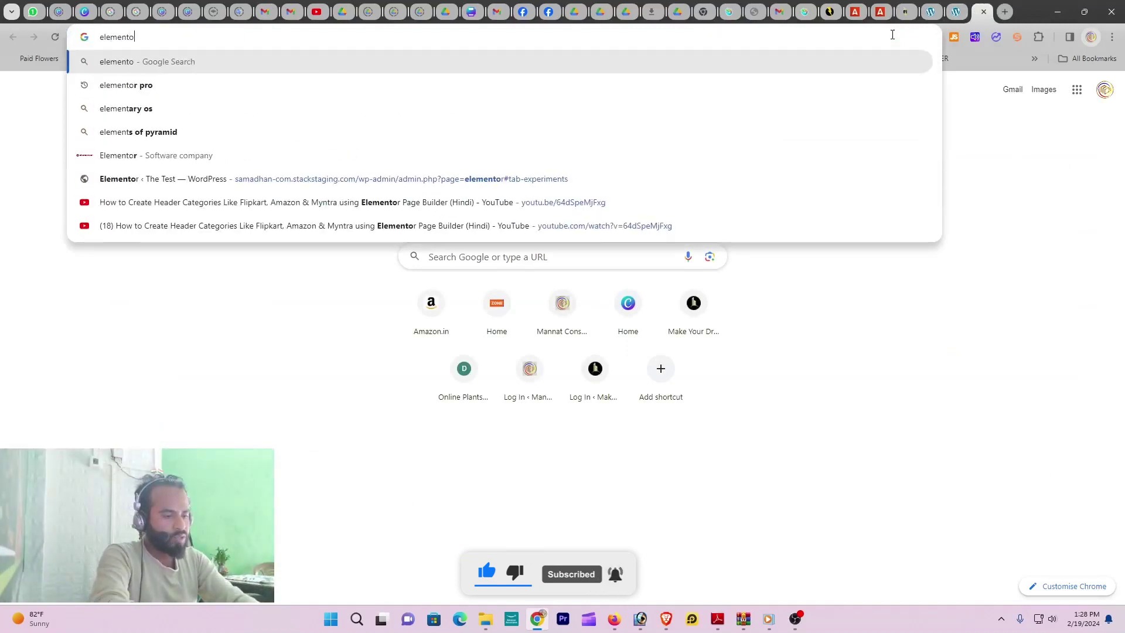
{"action": "type", "text": "r pro"}
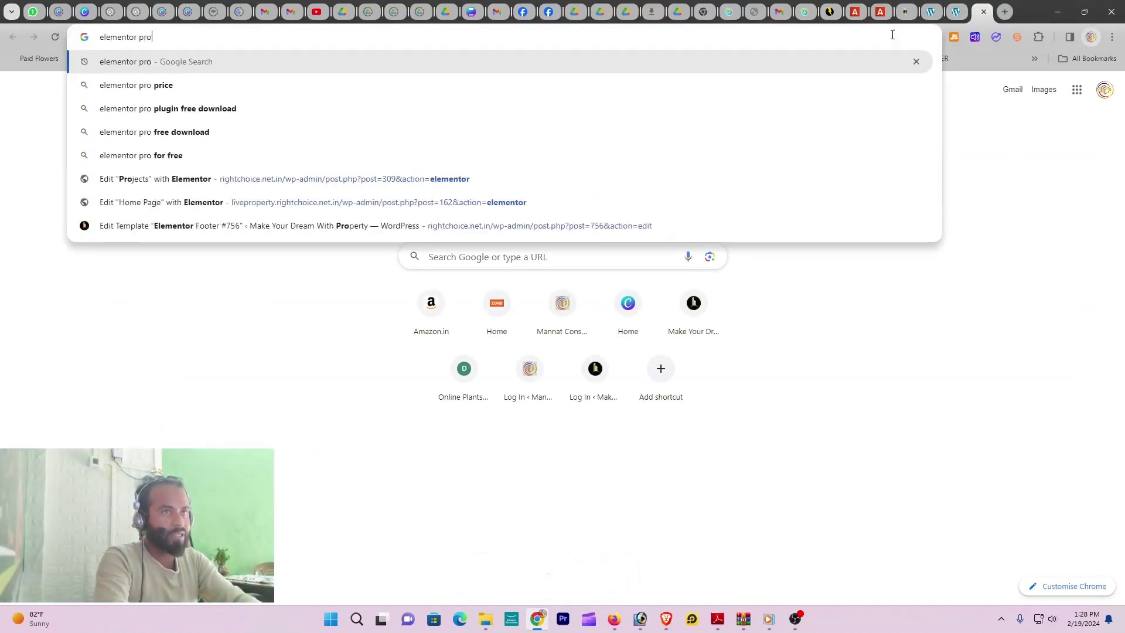
{"action": "key", "text": "Down"}
{"action": "key", "text": "Return"}
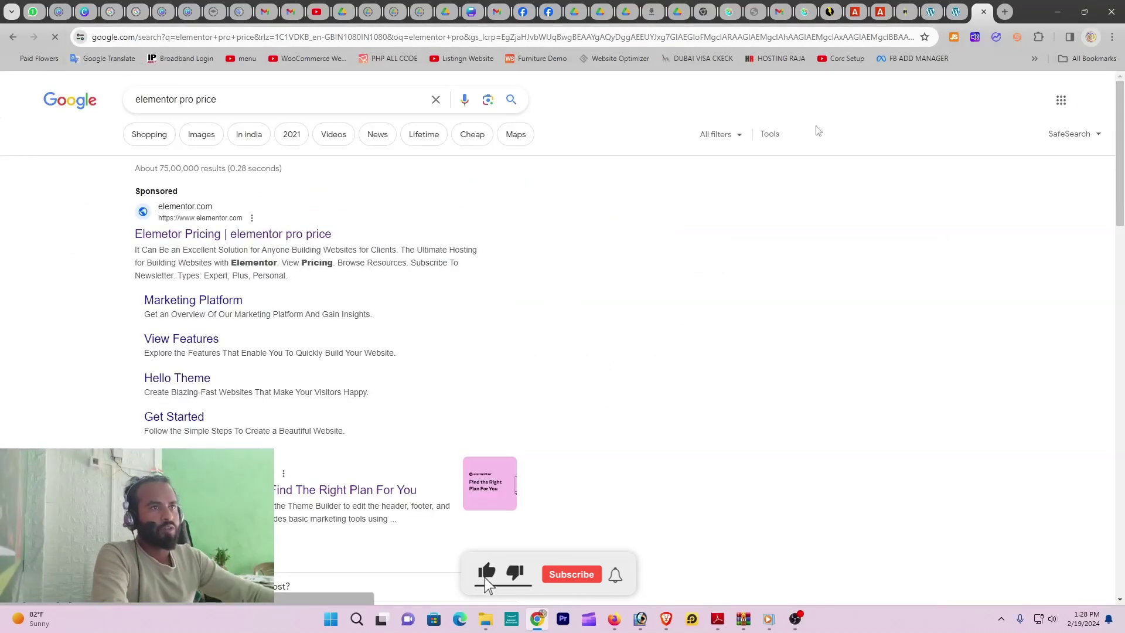
{"action": "left_click", "coordinate": [294, 237]}
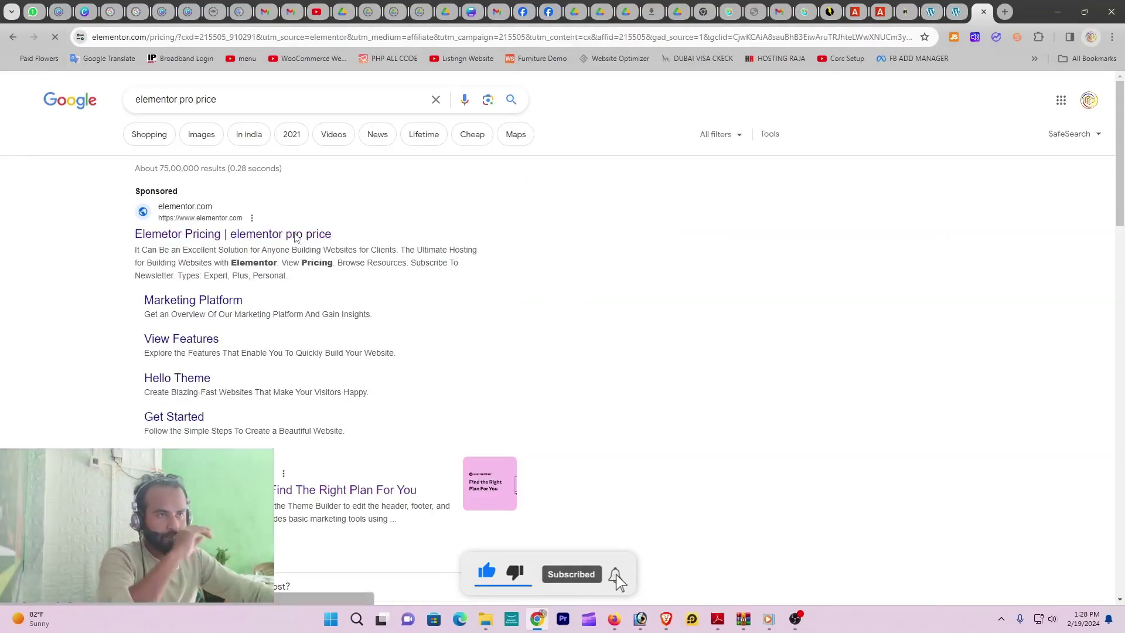
Step: Look over the plan prices on Elementor's pricing page, and return to the WordPress Add Plugins page
{"action": "scroll", "coordinate": [402, 445], "scroll_direction": "down", "scroll_amount": 3}
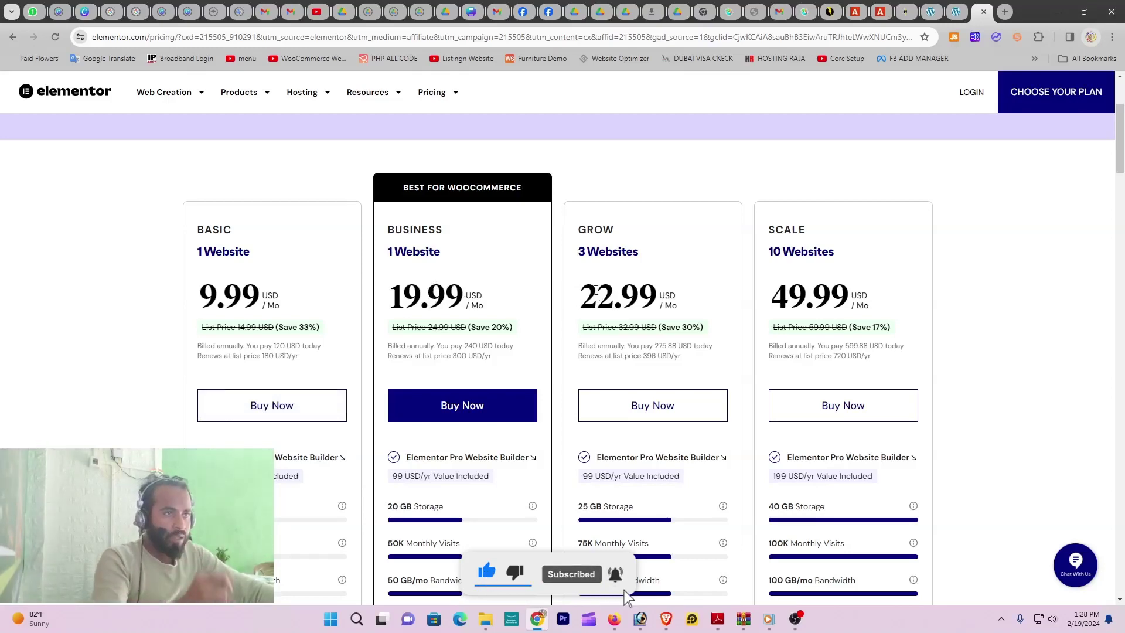
{"action": "scroll", "coordinate": [395, 402], "scroll_direction": "up", "scroll_amount": 3}
{"action": "mouse_move", "coordinate": [1006, 5]}
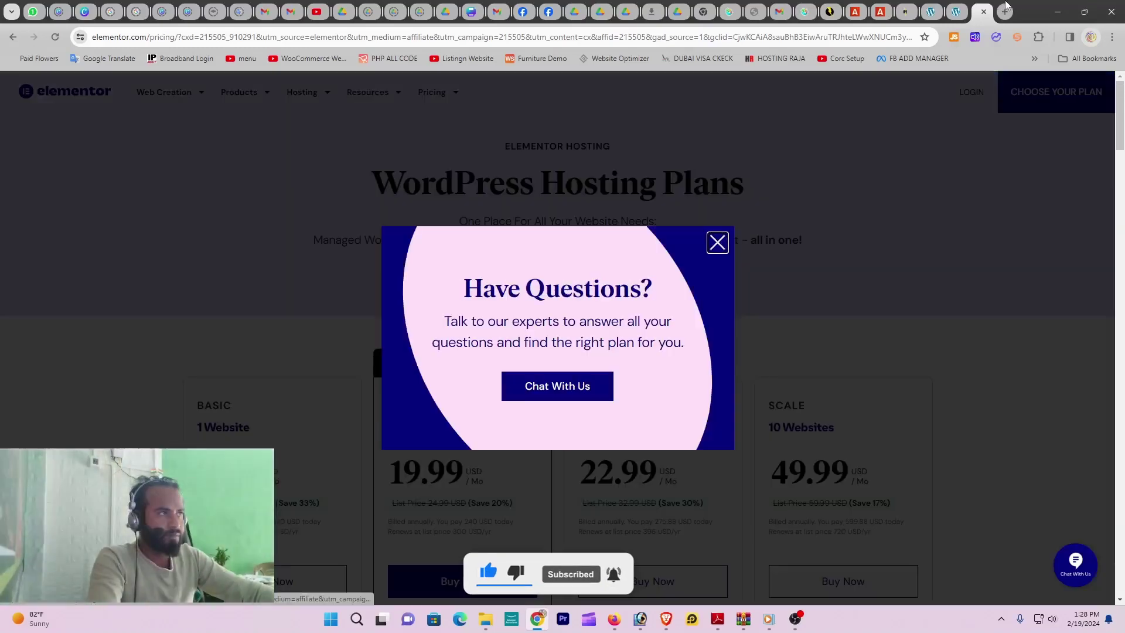
{"action": "left_click", "coordinate": [932, 11]}
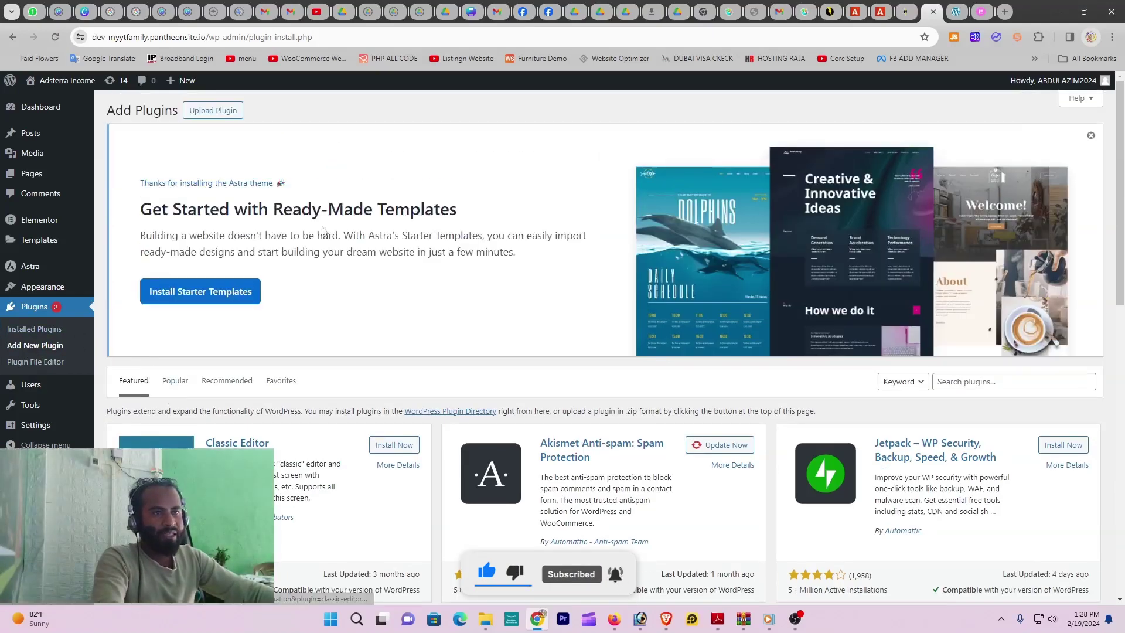
Step: Upload elementor-pro-3.16.2.zip from the WordPress Plugin folder inside ALL PLUGIN on drive D:, and install and activate the plugin
{"action": "left_click", "coordinate": [219, 115]}
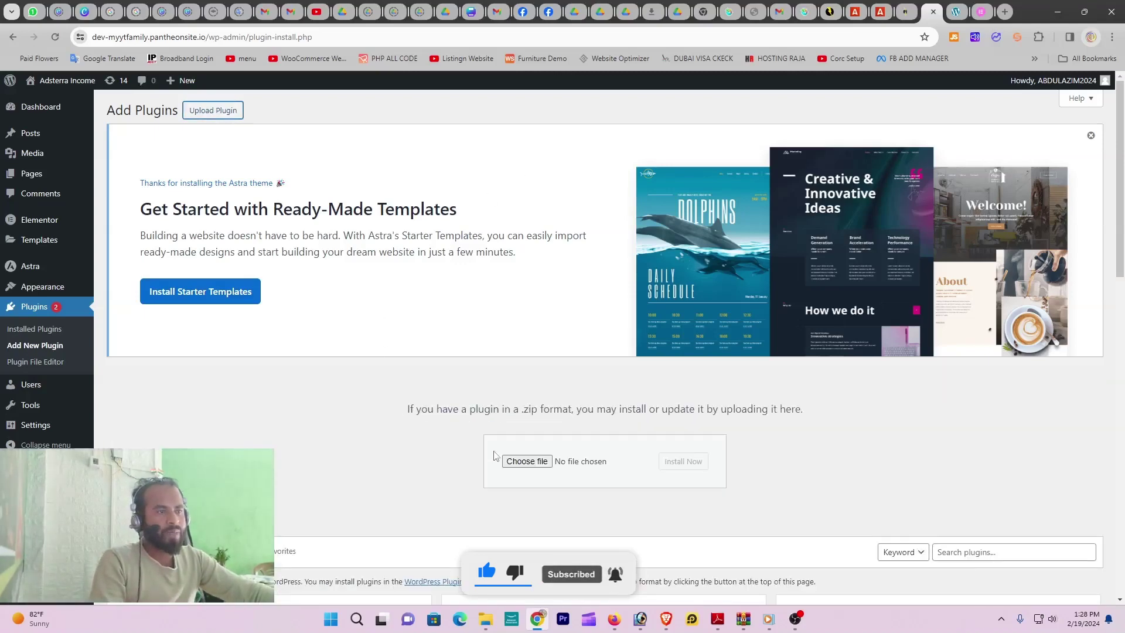
{"action": "left_click", "coordinate": [527, 463]}
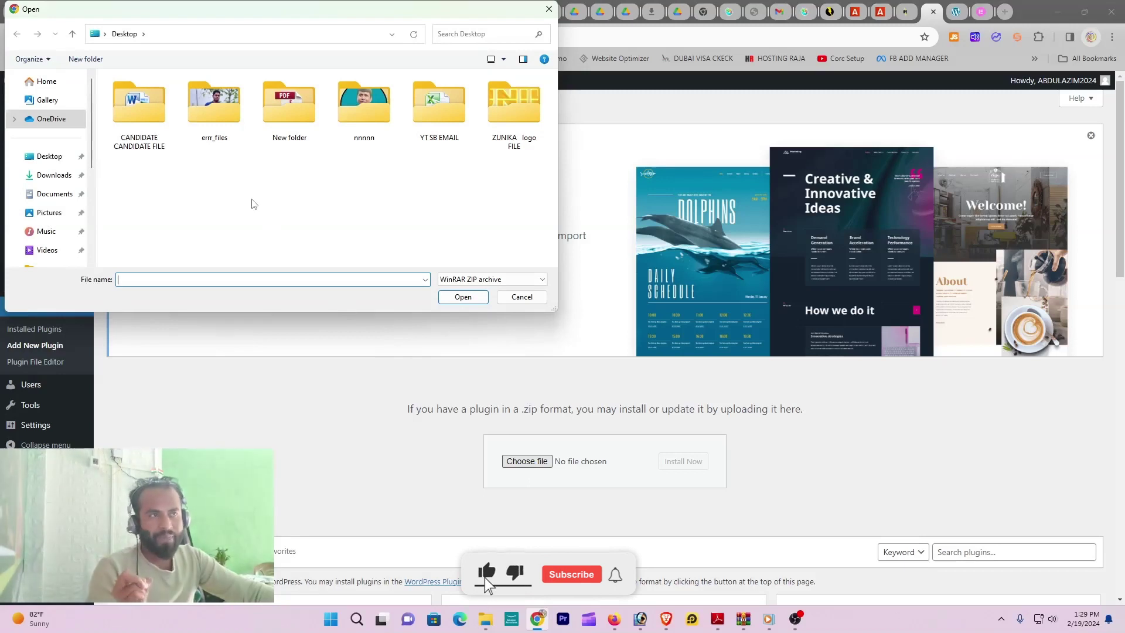
{"action": "scroll", "coordinate": [70, 195], "scroll_direction": "down", "scroll_amount": 5}
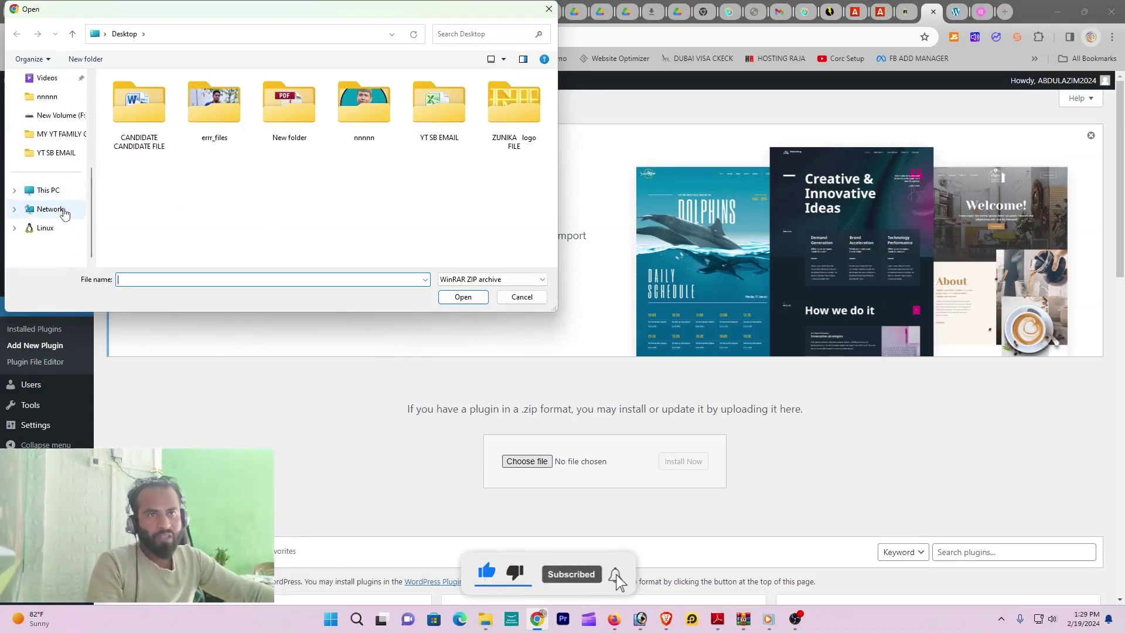
{"action": "left_click", "coordinate": [49, 189]}
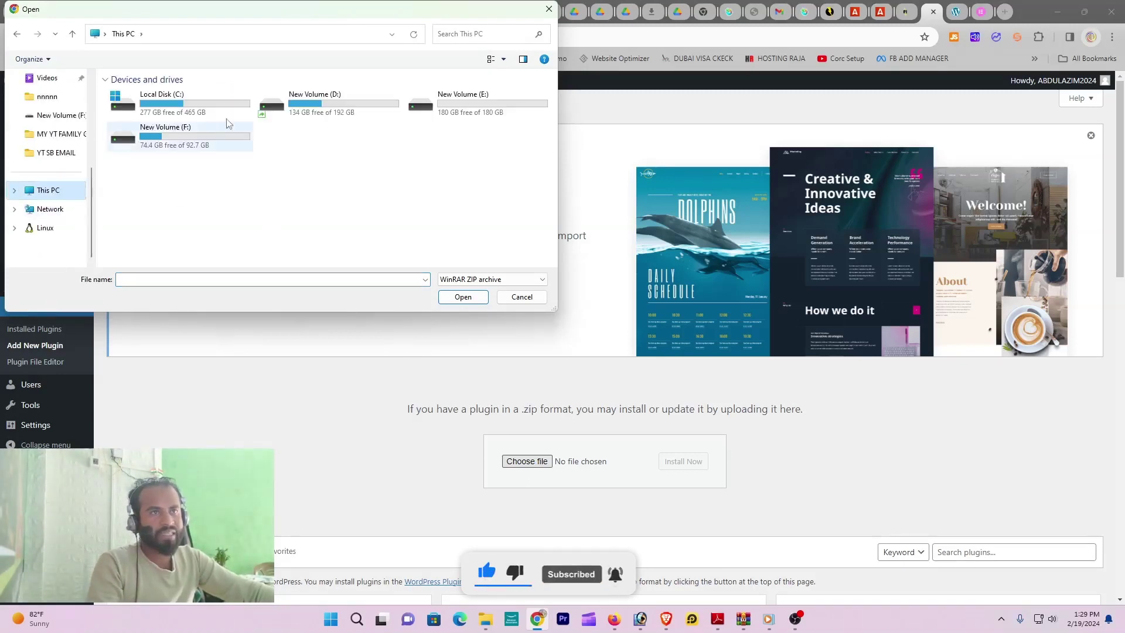
{"action": "double_click", "coordinate": [293, 105]}
{"action": "double_click", "coordinate": [137, 109]}
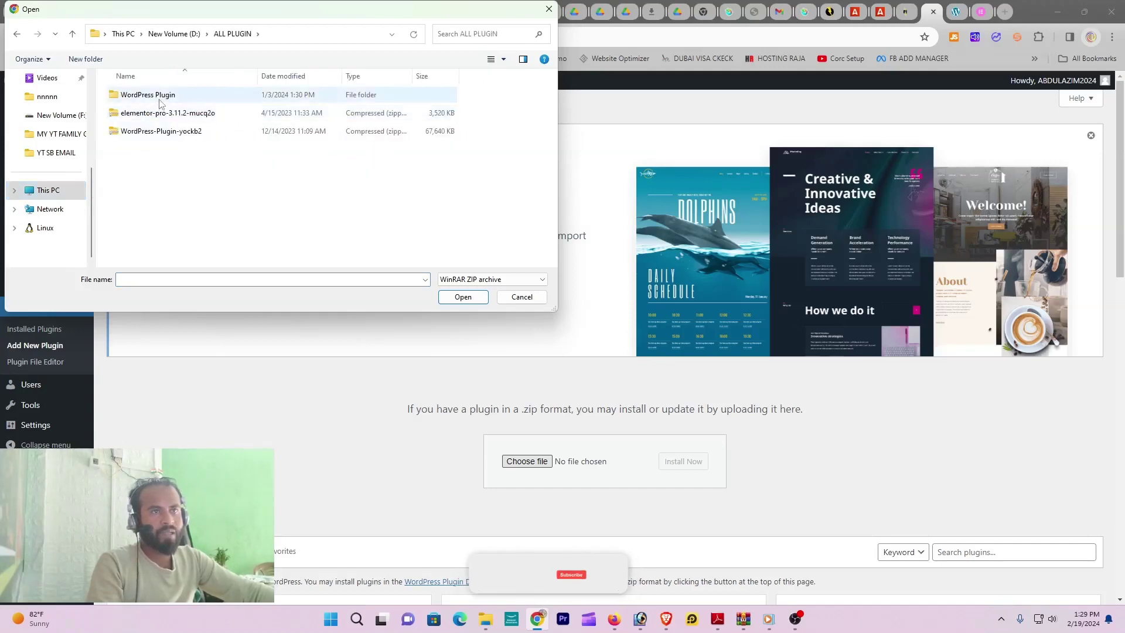
{"action": "double_click", "coordinate": [159, 95]}
{"action": "double_click", "coordinate": [183, 168]}
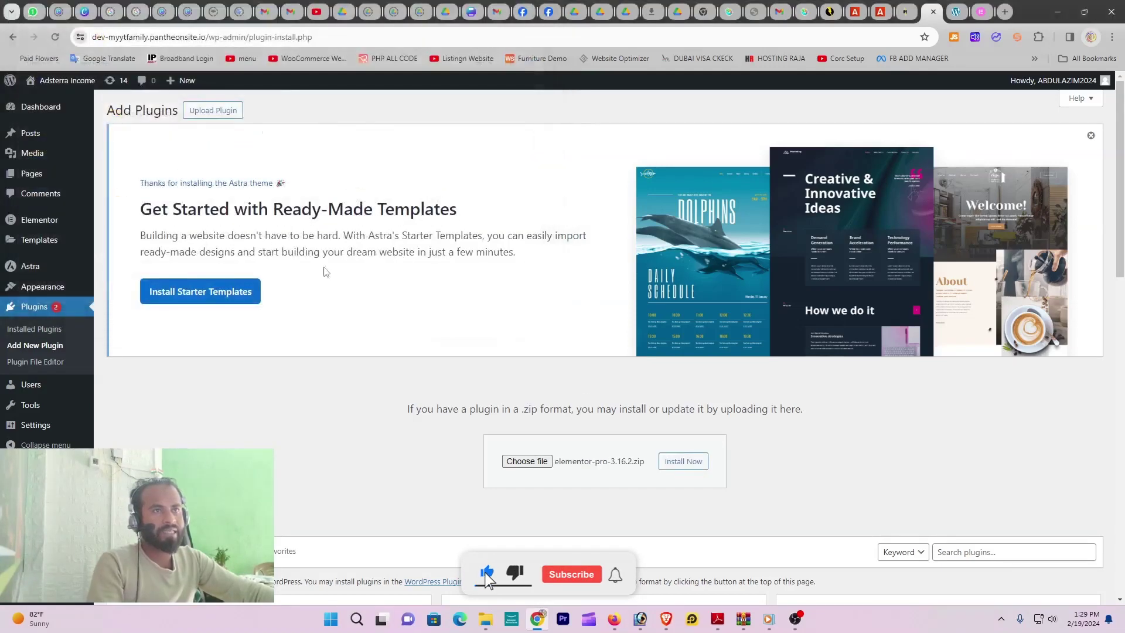
{"action": "left_click", "coordinate": [682, 463]}
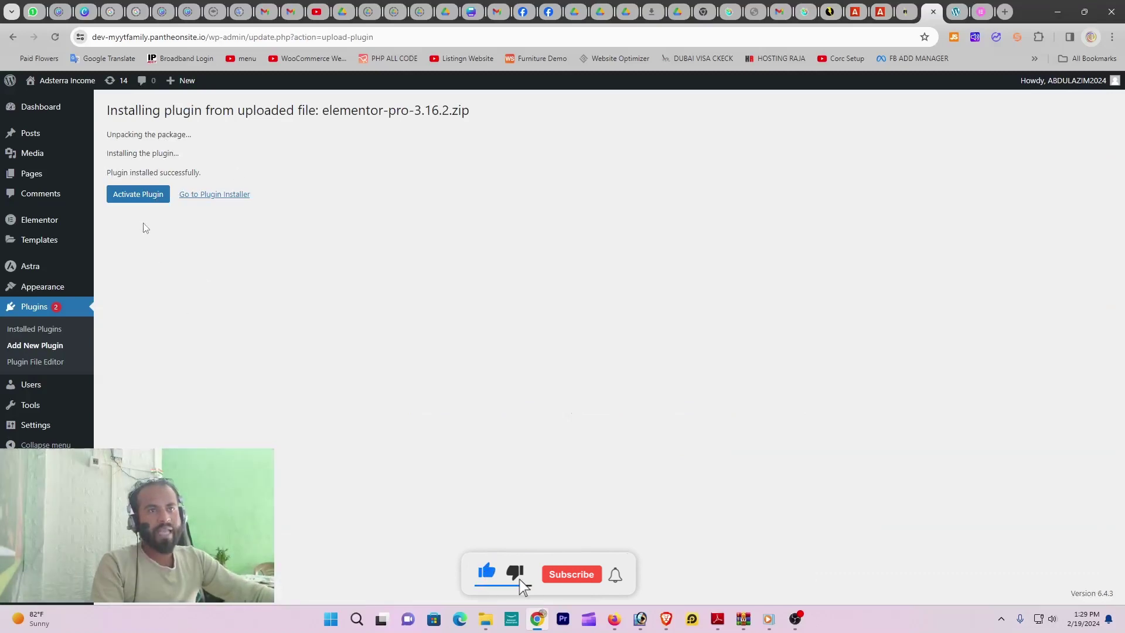
{"action": "left_click", "coordinate": [138, 194]}
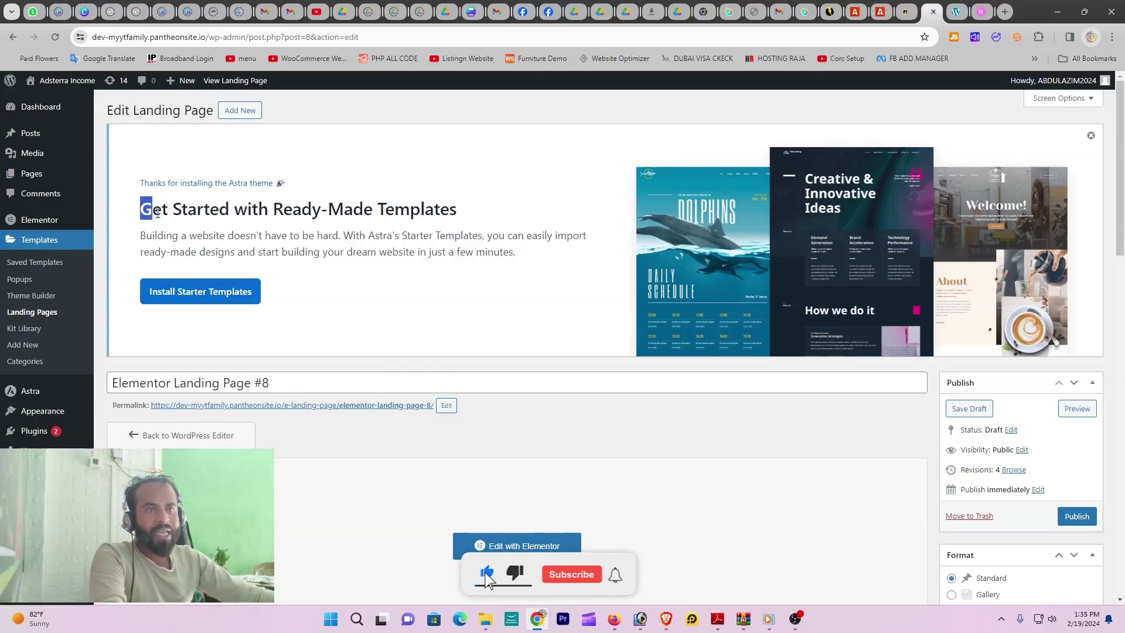
{"action": "left_click_drag", "start_coordinate": [157, 213], "coordinate": [348, 213]}
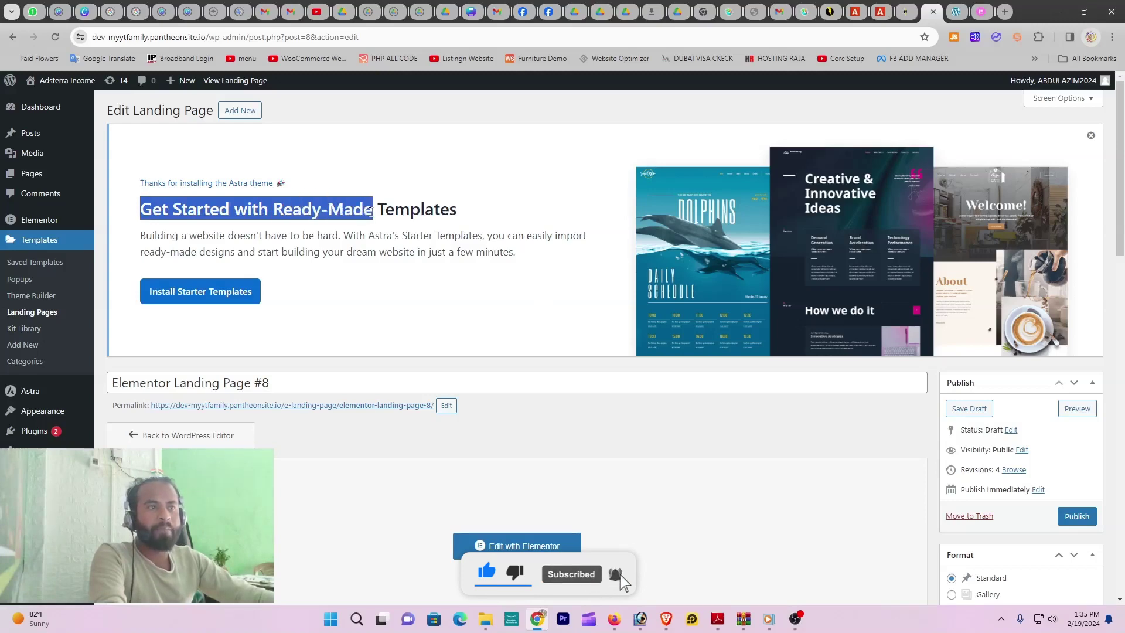
{"action": "left_click", "coordinate": [306, 370]}
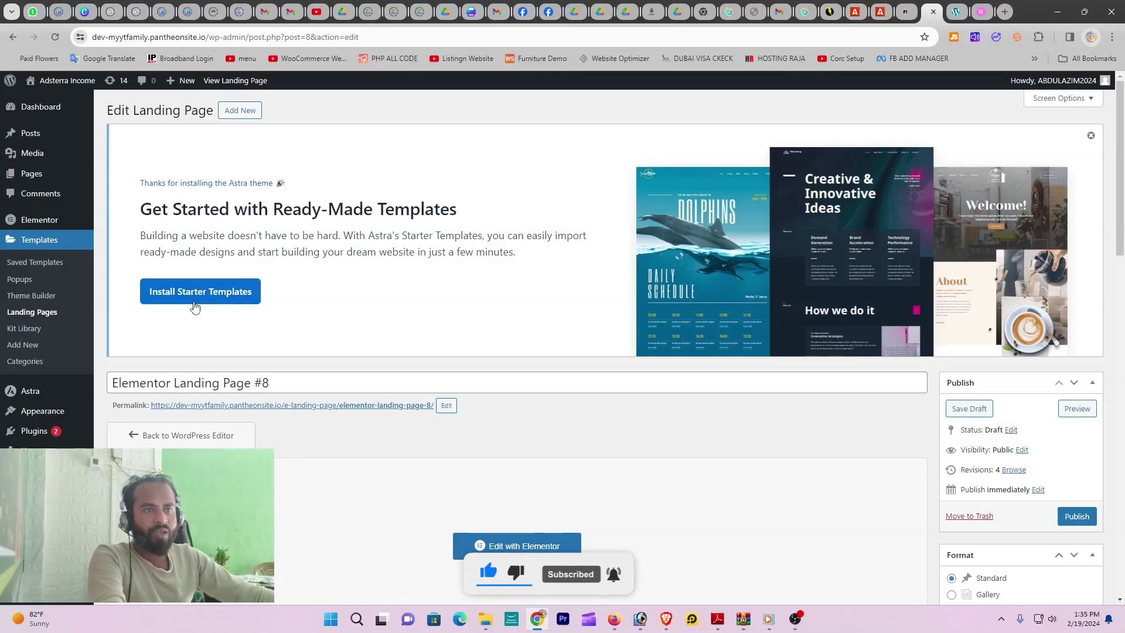
Step: Open the page for adding a new plugin and search the plugin directory for "install starter template"
{"action": "mouse_move", "coordinate": [45, 424]}
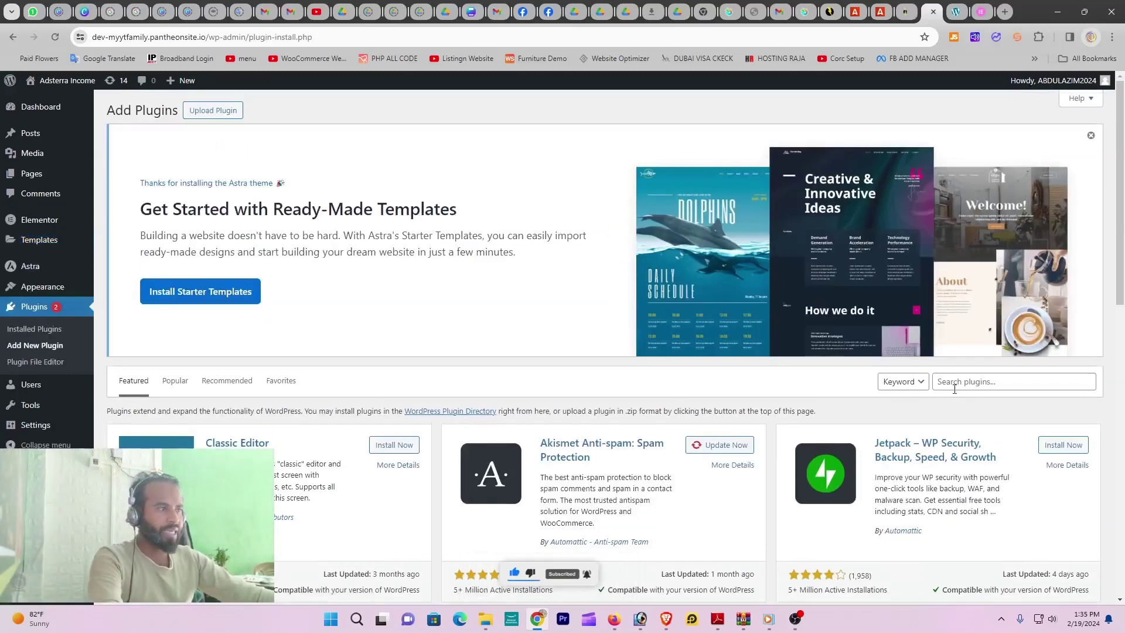
{"action": "left_click", "coordinate": [955, 382]}
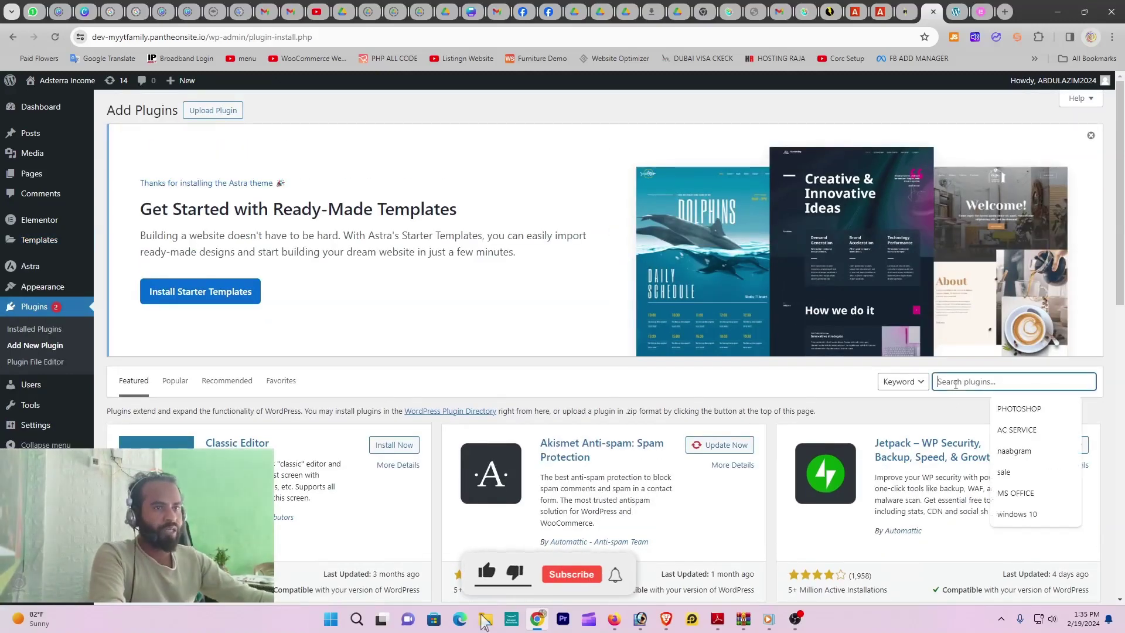
{"action": "type", "text": "install s"}
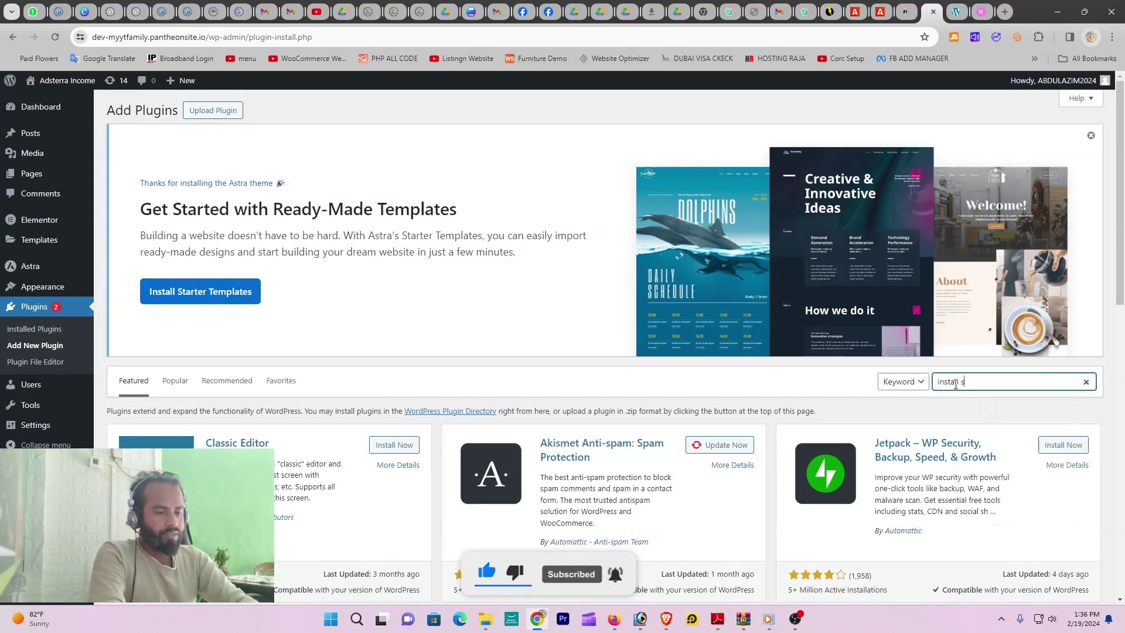
{"action": "type", "text": "trater template"}
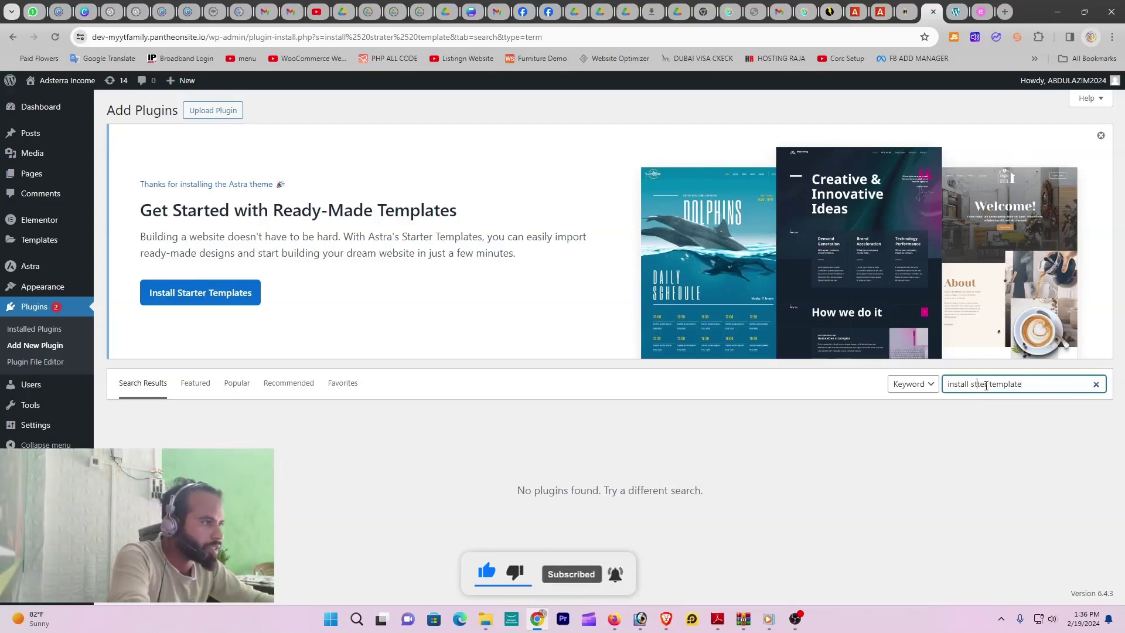
{"action": "type", "text": "ar"}
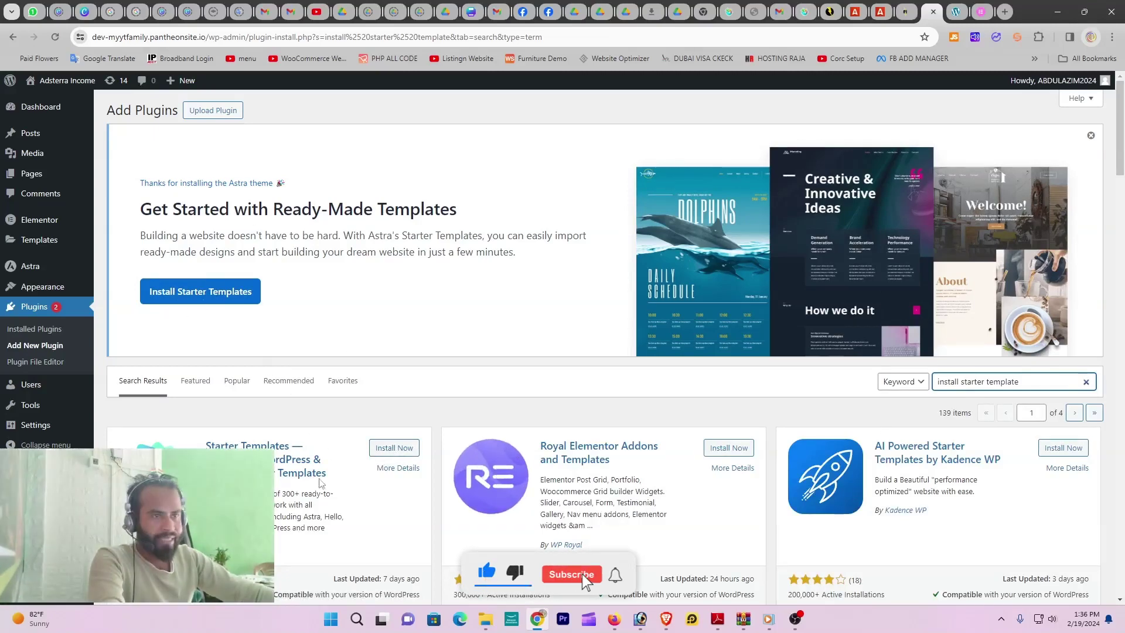
Step: Install Astra's Starter Templates from the theme's banner and choose to build with the Classic Starter Templates
{"action": "left_click", "coordinate": [187, 293]}
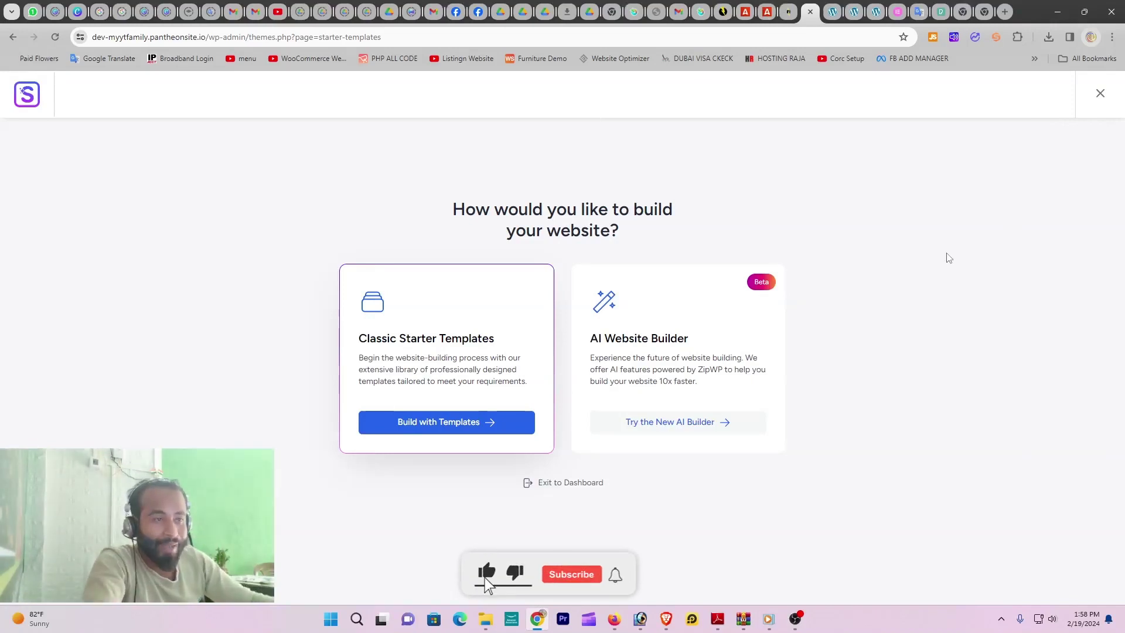
{"action": "left_click", "coordinate": [456, 423]}
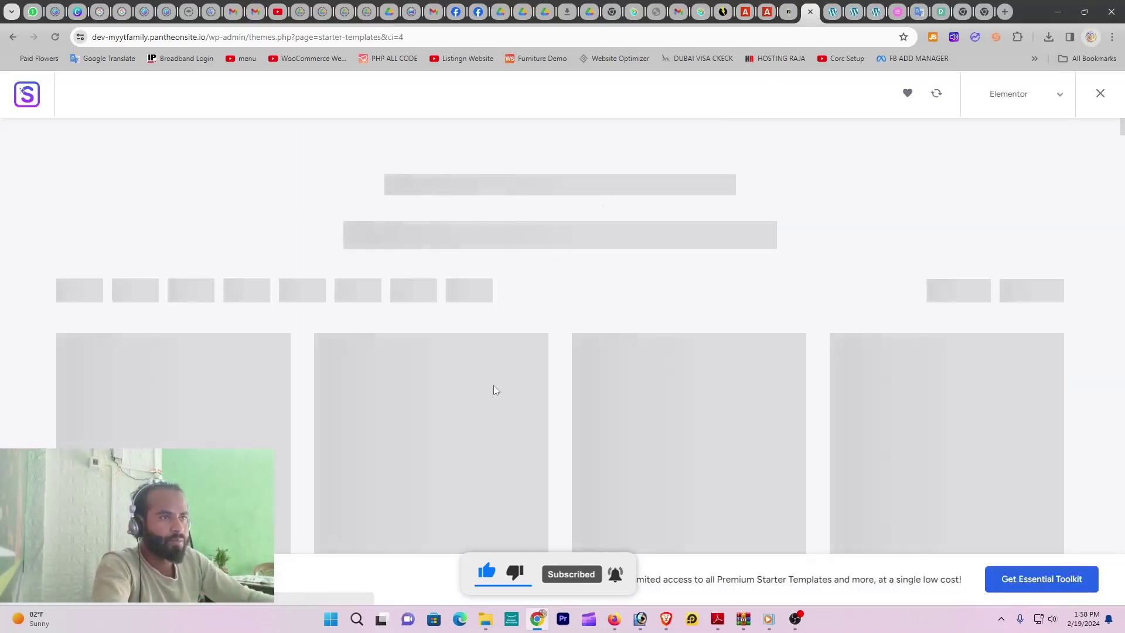
Step: Look over the Elementor starter templates and narrow them to Landing Pages from the Business category
{"action": "scroll", "coordinate": [578, 395], "scroll_direction": "down", "scroll_amount": 5}
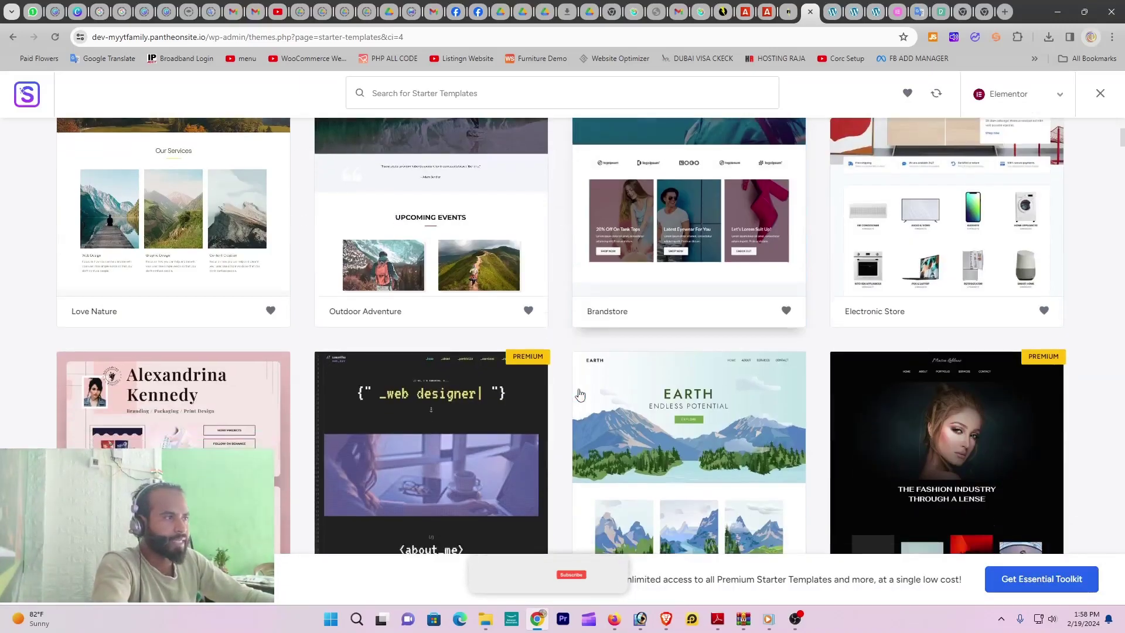
{"action": "scroll", "coordinate": [414, 335], "scroll_direction": "up", "scroll_amount": 3}
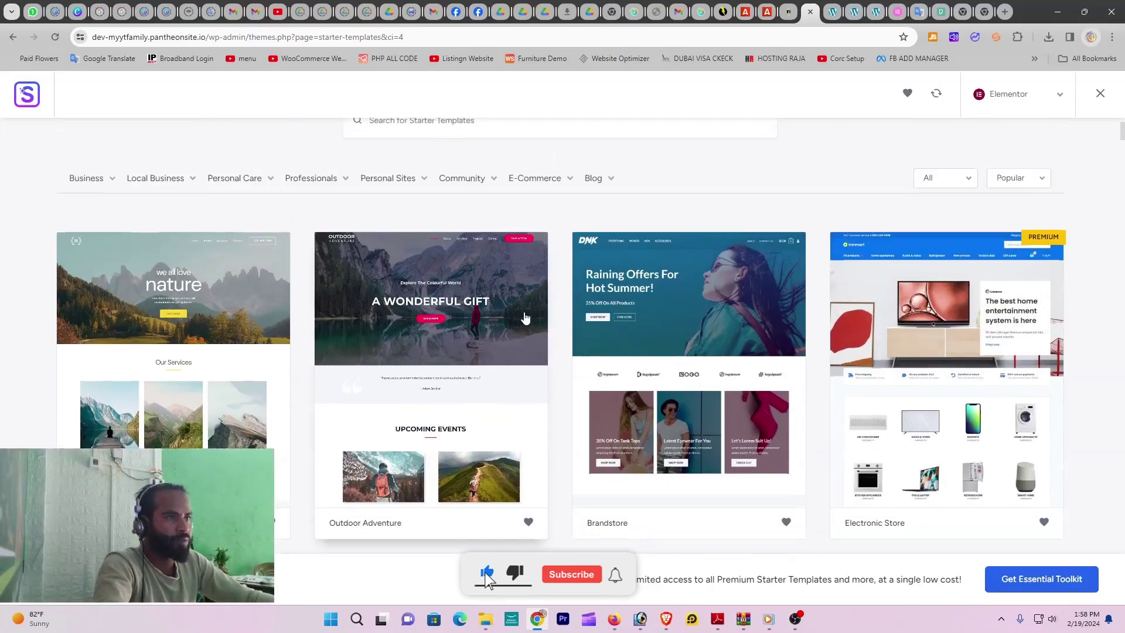
{"action": "scroll", "coordinate": [525, 318], "scroll_direction": "up", "scroll_amount": 2}
{"action": "mouse_move", "coordinate": [110, 302]}
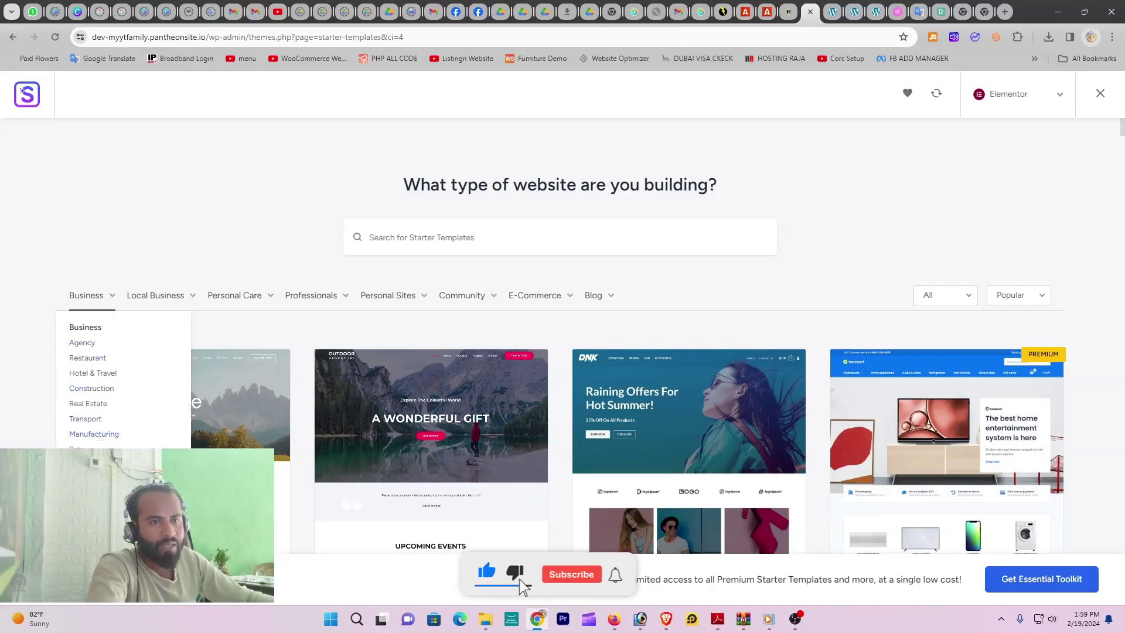
{"action": "type", "text": "Landing Pages"}
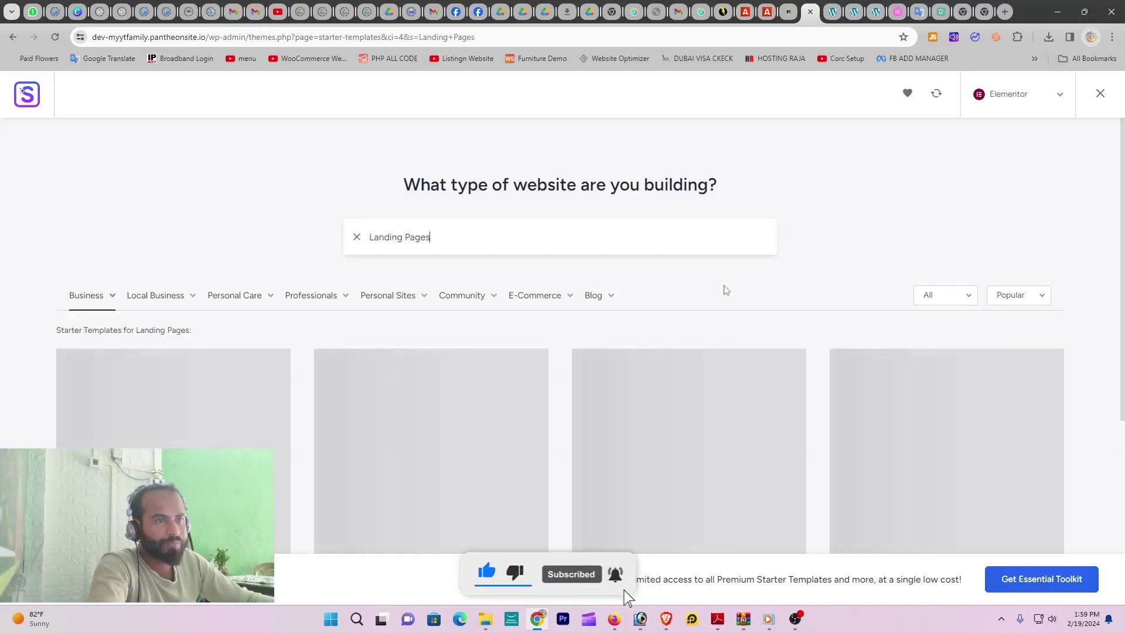
Step: Look through the Landing Pages templates to compare the available designs
{"action": "scroll", "coordinate": [748, 335], "scroll_direction": "down", "scroll_amount": 3}
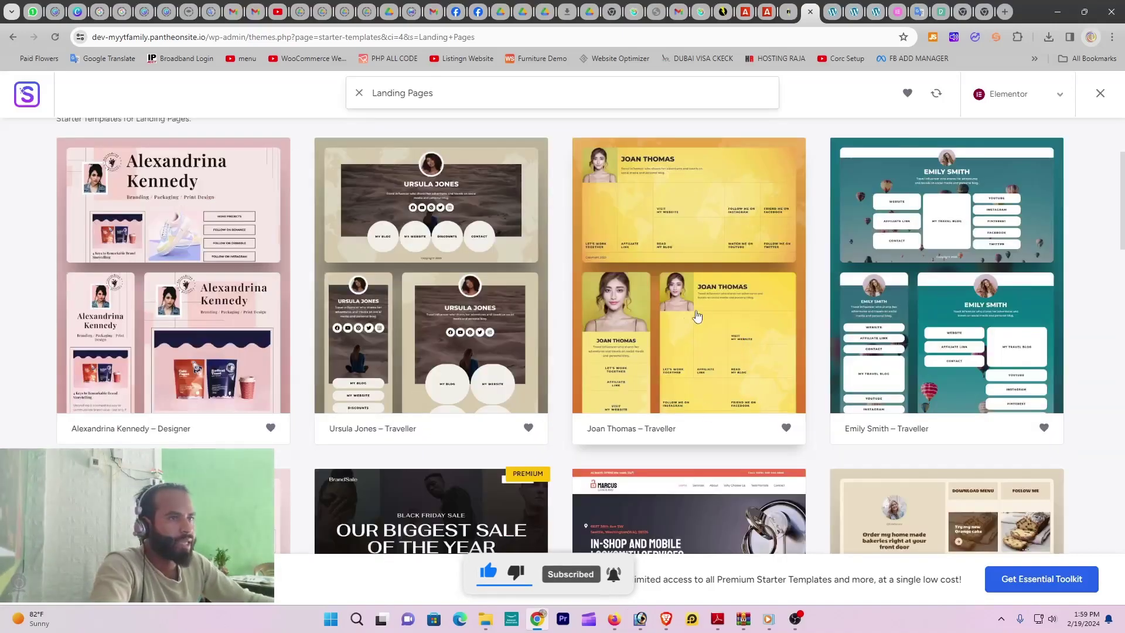
{"action": "scroll", "coordinate": [943, 279], "scroll_direction": "up", "scroll_amount": 2}
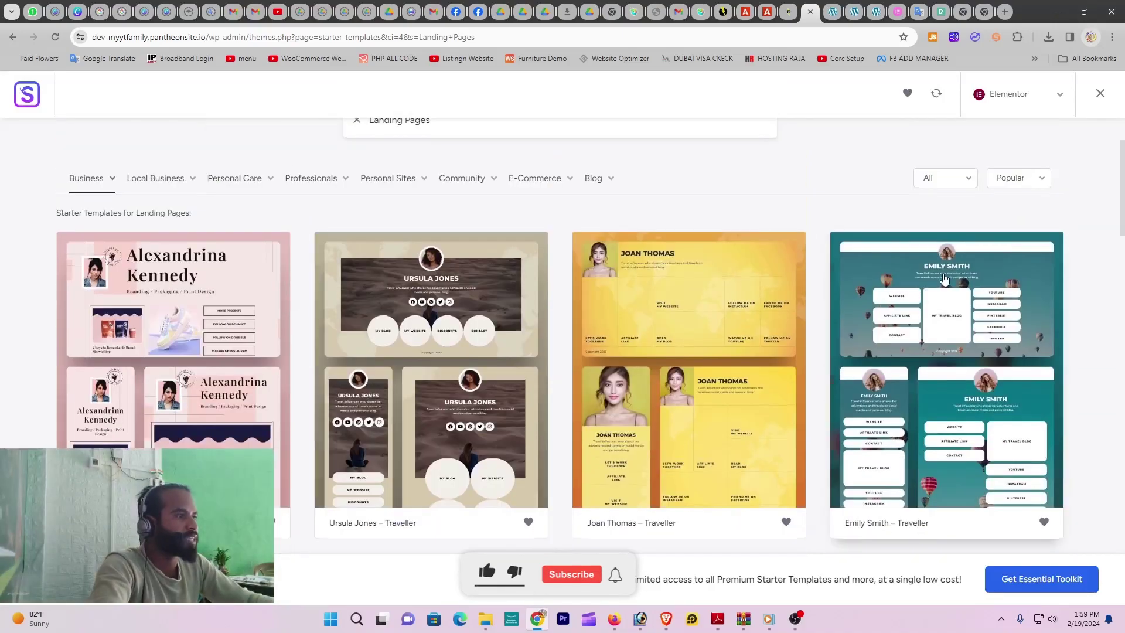
{"action": "scroll", "coordinate": [858, 395], "scroll_direction": "down", "scroll_amount": 5}
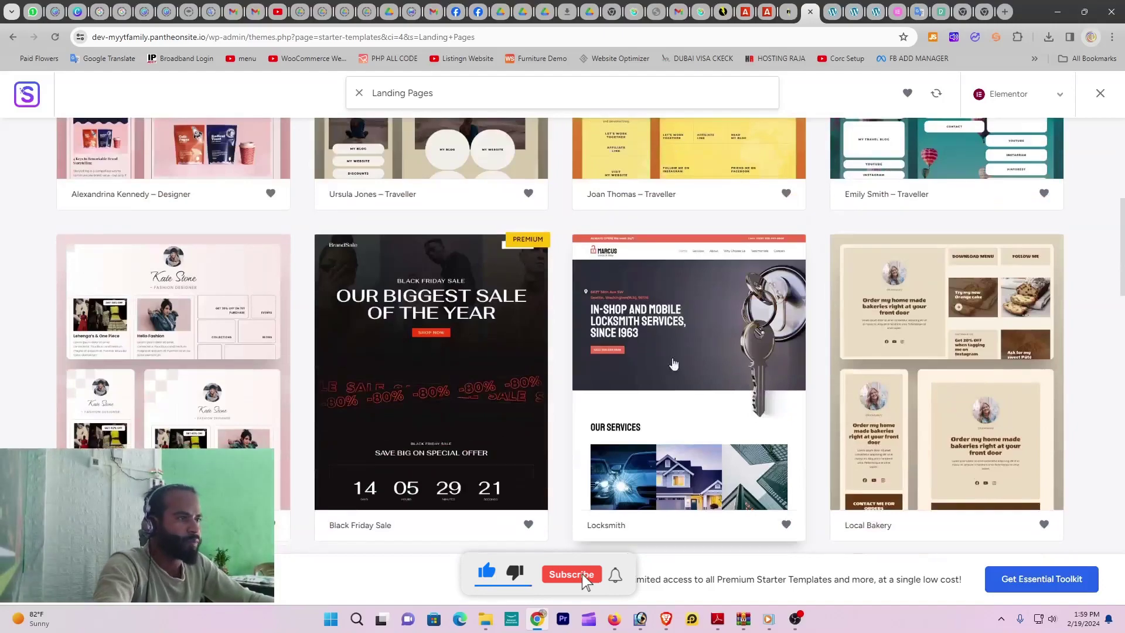
{"action": "scroll", "coordinate": [577, 347], "scroll_direction": "down", "scroll_amount": 4}
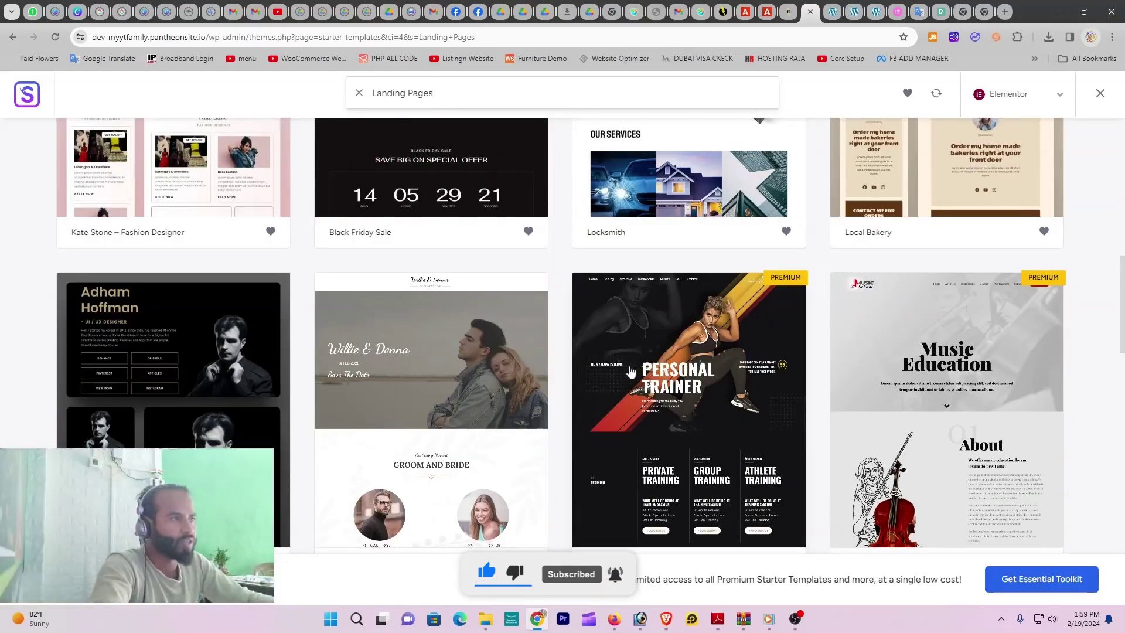
{"action": "scroll", "coordinate": [729, 368], "scroll_direction": "down", "scroll_amount": 6}
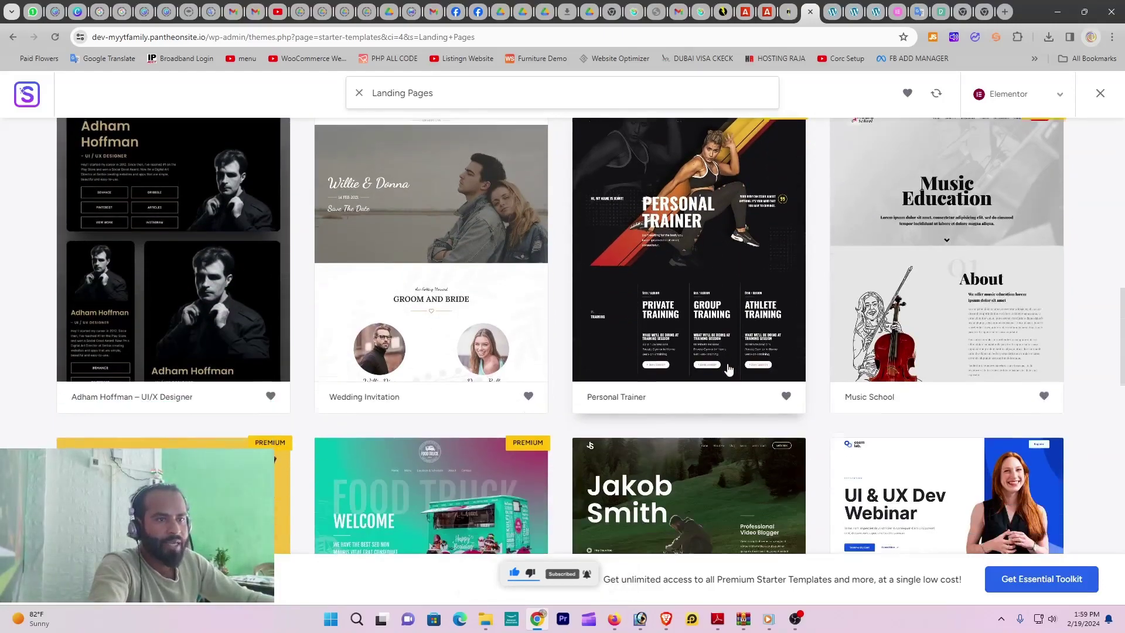
{"action": "scroll", "coordinate": [549, 363], "scroll_direction": "up", "scroll_amount": 7}
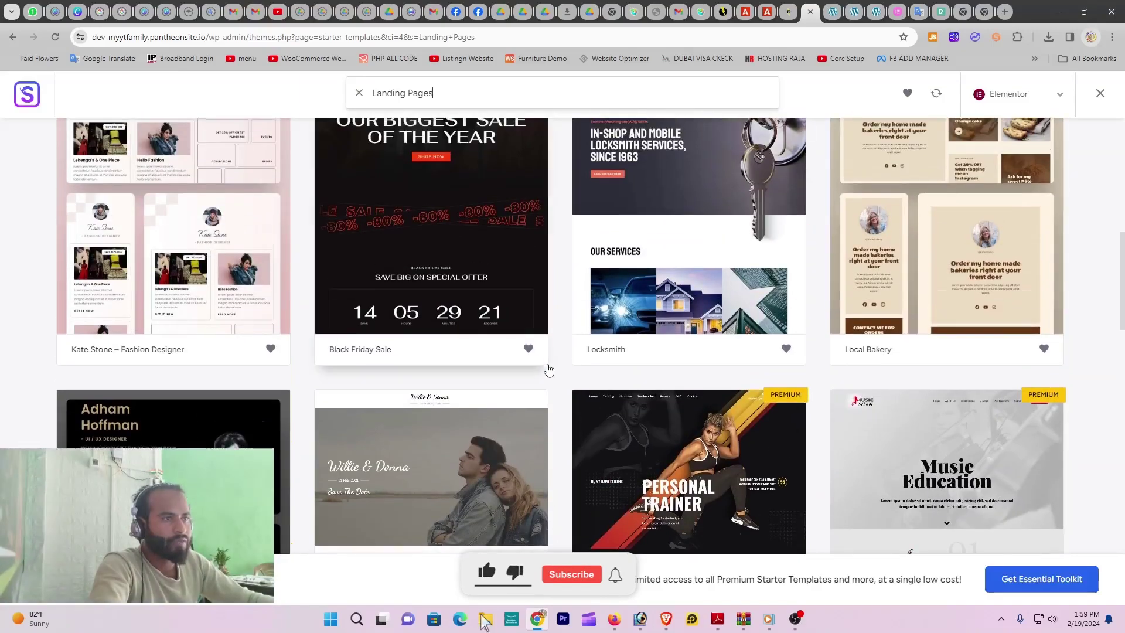
{"action": "scroll", "coordinate": [539, 387], "scroll_direction": "up", "scroll_amount": 6}
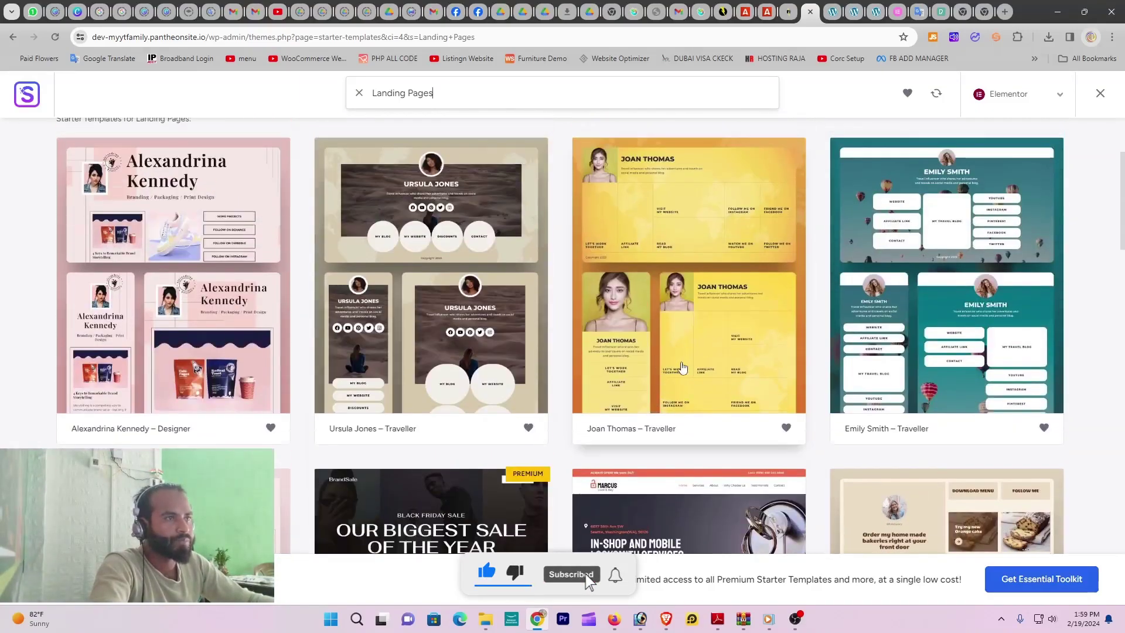
{"action": "scroll", "coordinate": [906, 310], "scroll_direction": "down", "scroll_amount": 10}
{"action": "scroll", "coordinate": [905, 311], "scroll_direction": "down", "scroll_amount": 5}
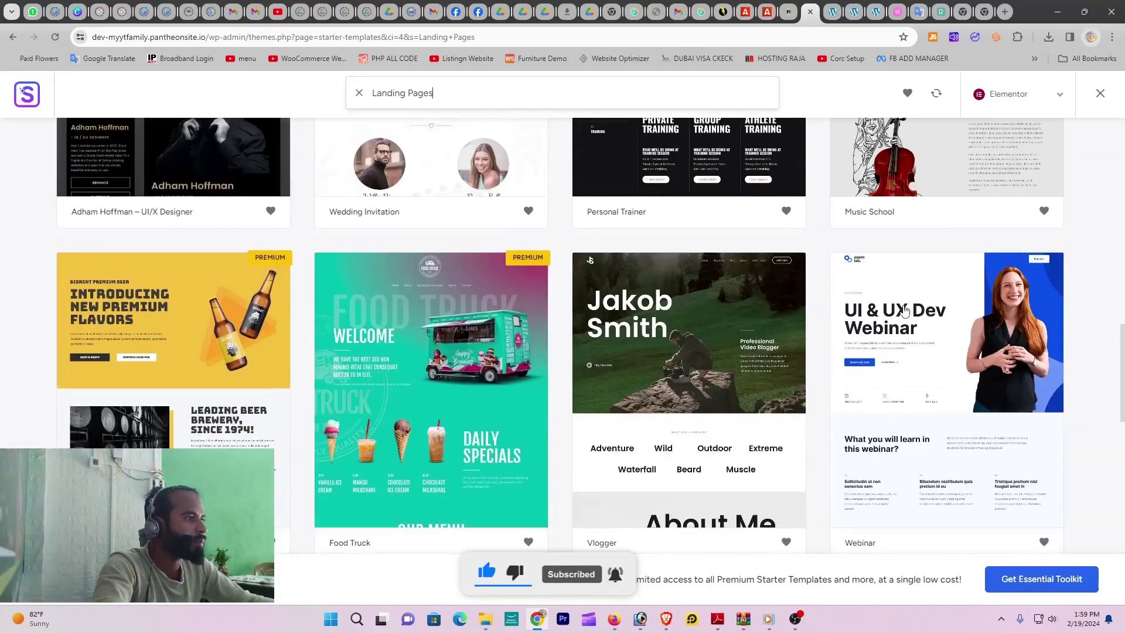
{"action": "scroll", "coordinate": [875, 345], "scroll_direction": "down", "scroll_amount": 2}
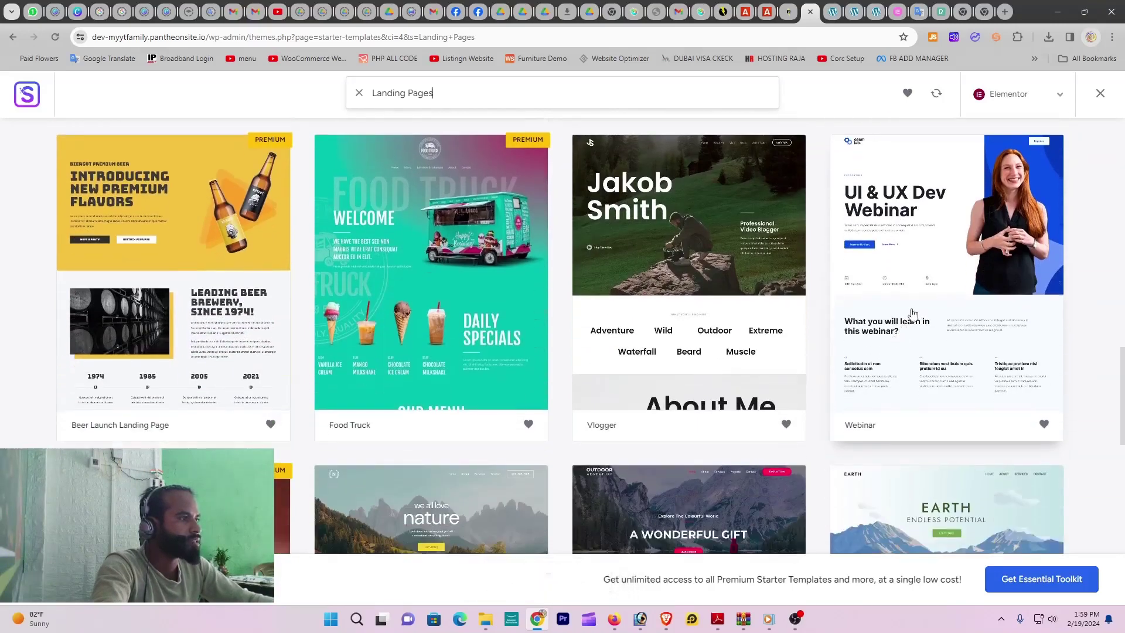
Step: Select the Webinar template and look over its page preview
{"action": "left_click", "coordinate": [944, 283]}
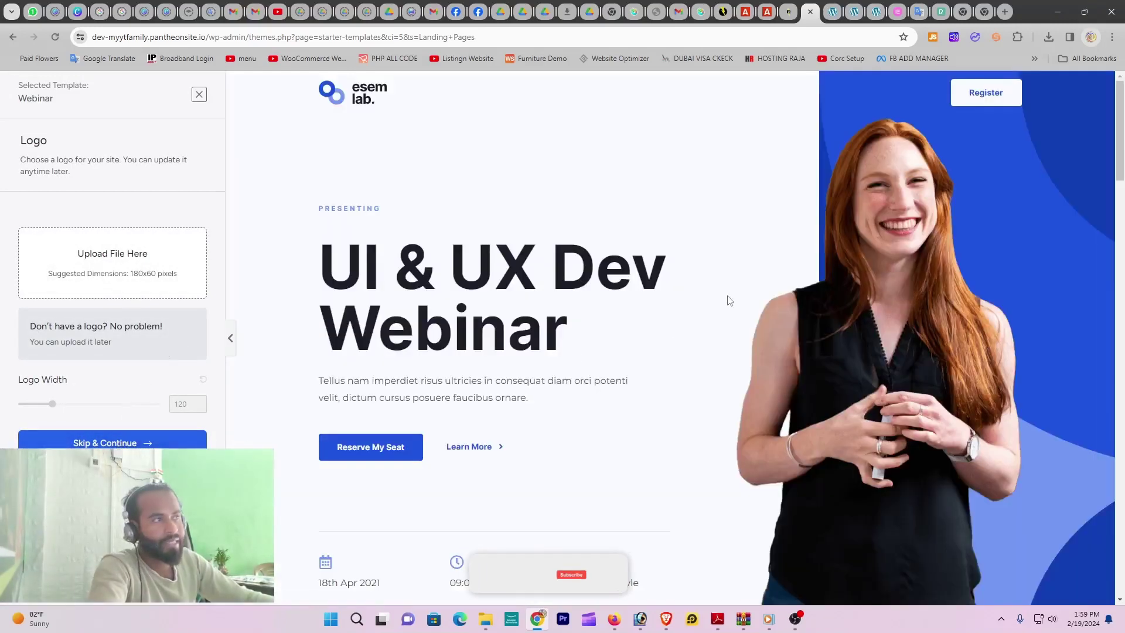
{"action": "scroll", "coordinate": [610, 343], "scroll_direction": "down", "scroll_amount": 12}
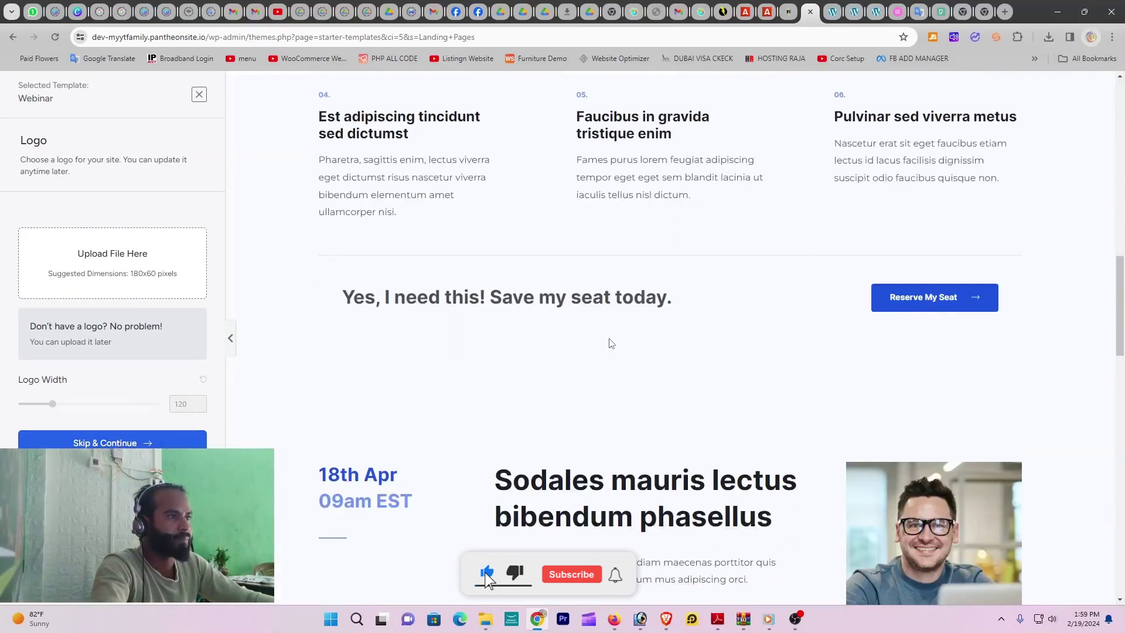
Step: Build the website from the Webinar template with no custom logo and the default colors and fonts, skipping the Flexbox Container condition
{"action": "scroll", "coordinate": [609, 343], "scroll_direction": "up", "scroll_amount": 8}
{"action": "scroll", "coordinate": [611, 344], "scroll_direction": "up", "scroll_amount": 5}
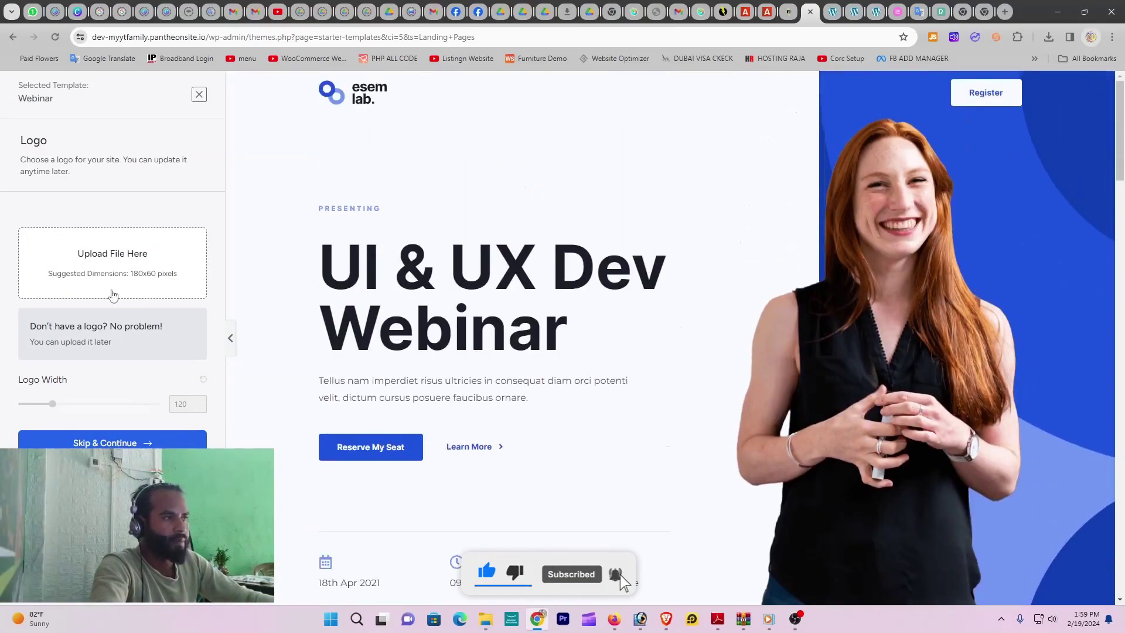
{"action": "left_click", "coordinate": [111, 443]}
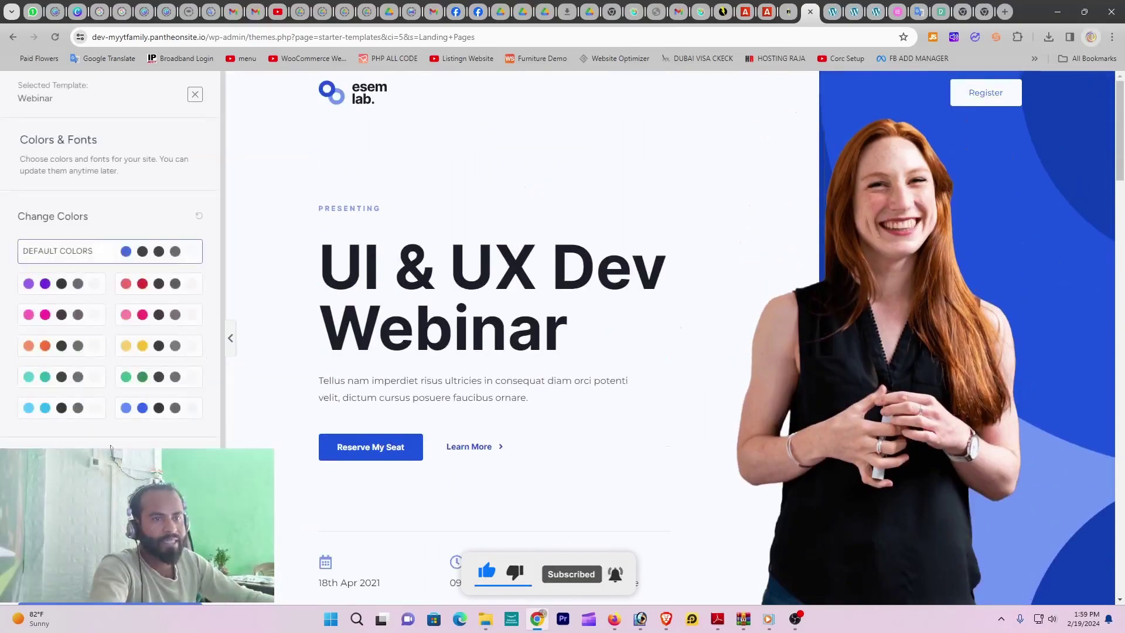
{"action": "scroll", "coordinate": [111, 463], "scroll_direction": "down", "scroll_amount": 1}
{"action": "left_click", "coordinate": [111, 463]}
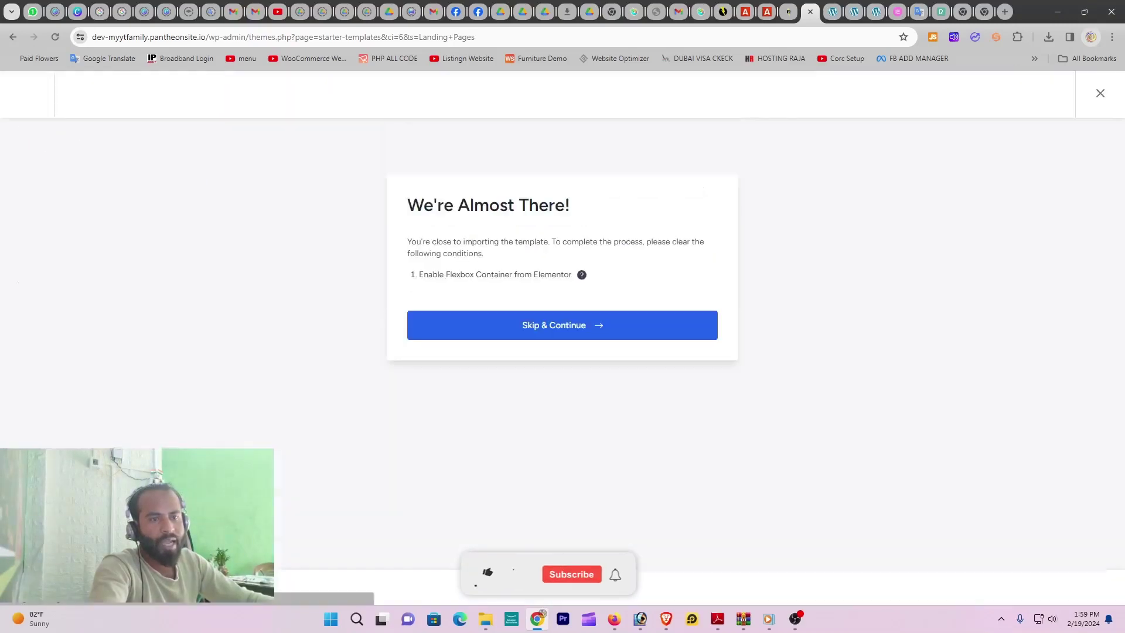
{"action": "left_click", "coordinate": [534, 326]}
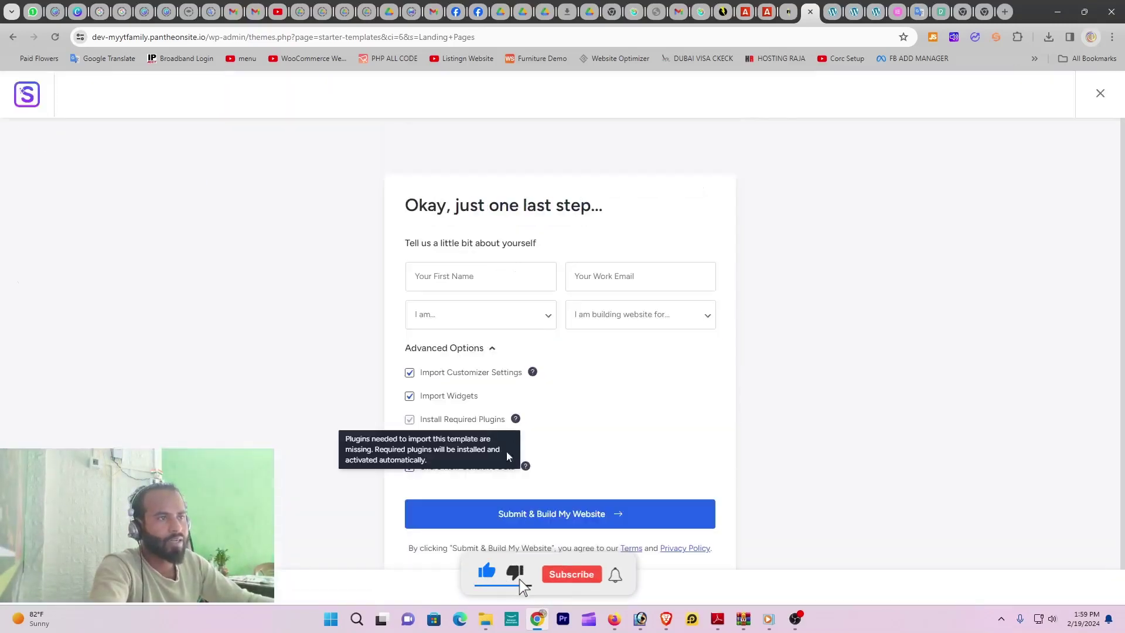
{"action": "left_click", "coordinate": [568, 517]}
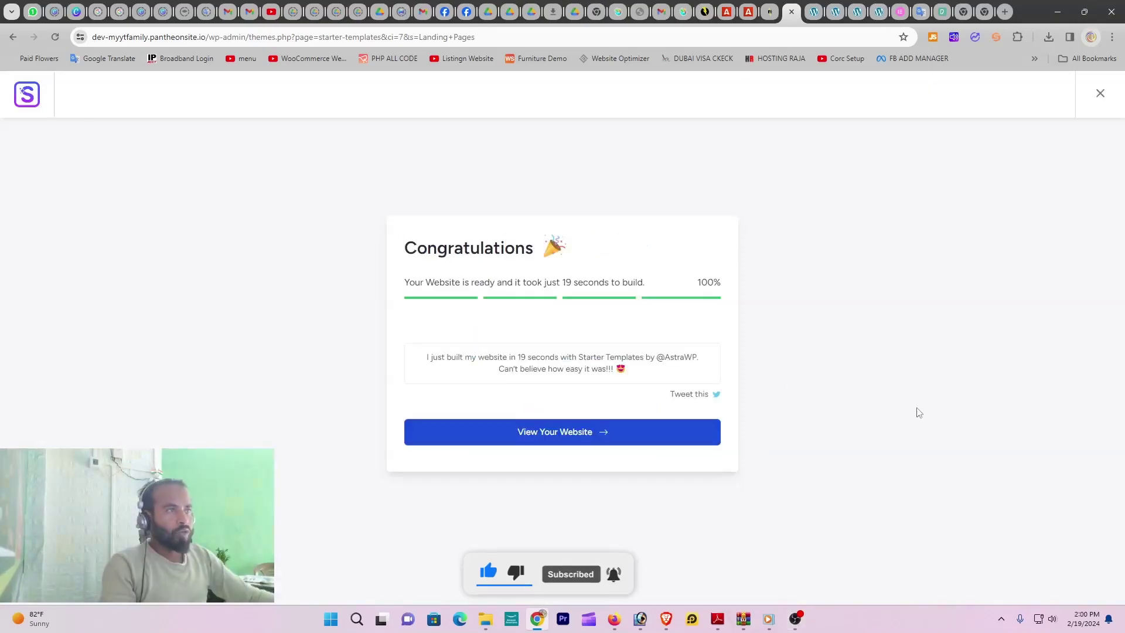
Step: Close the leftover WordPress, Elementor pricing and other browser tabs that follow the Starter Templates page
{"action": "left_click", "coordinate": [813, 11]}
{"action": "left_click", "coordinate": [813, 12]}
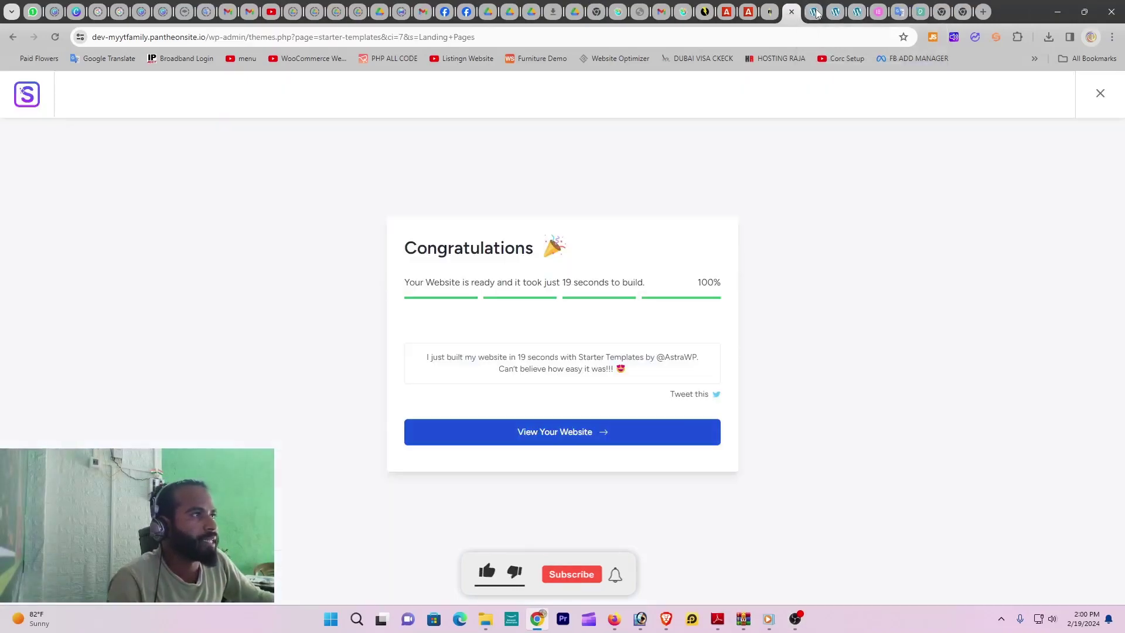
{"action": "left_click", "coordinate": [816, 13]}
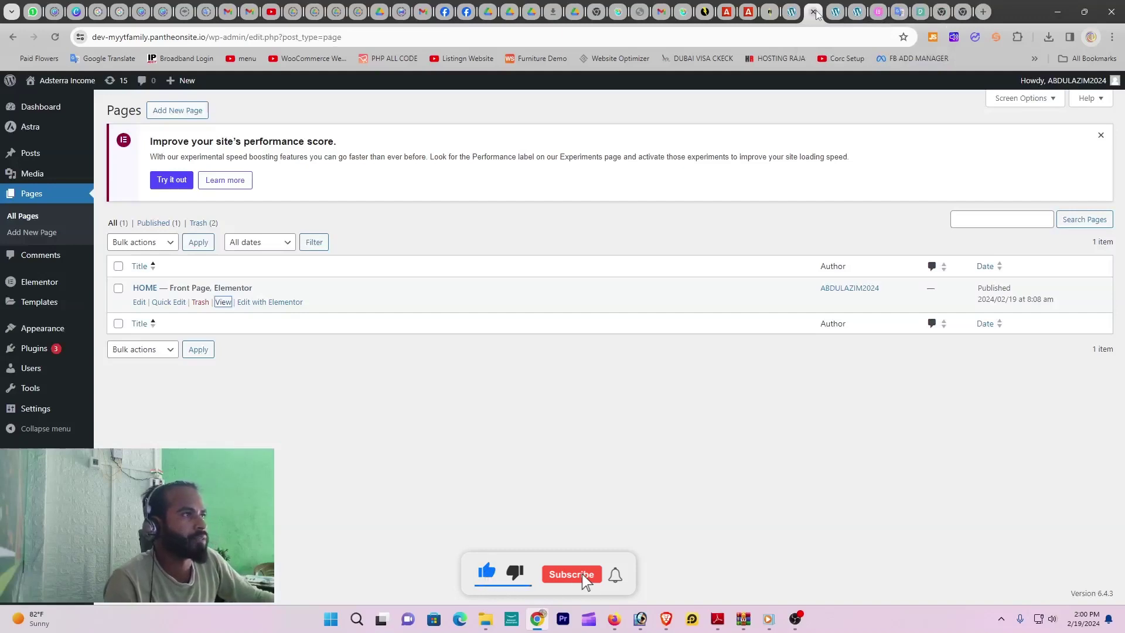
{"action": "left_click", "coordinate": [813, 11]}
{"action": "left_click", "coordinate": [813, 12]}
{"action": "left_click", "coordinate": [813, 11]}
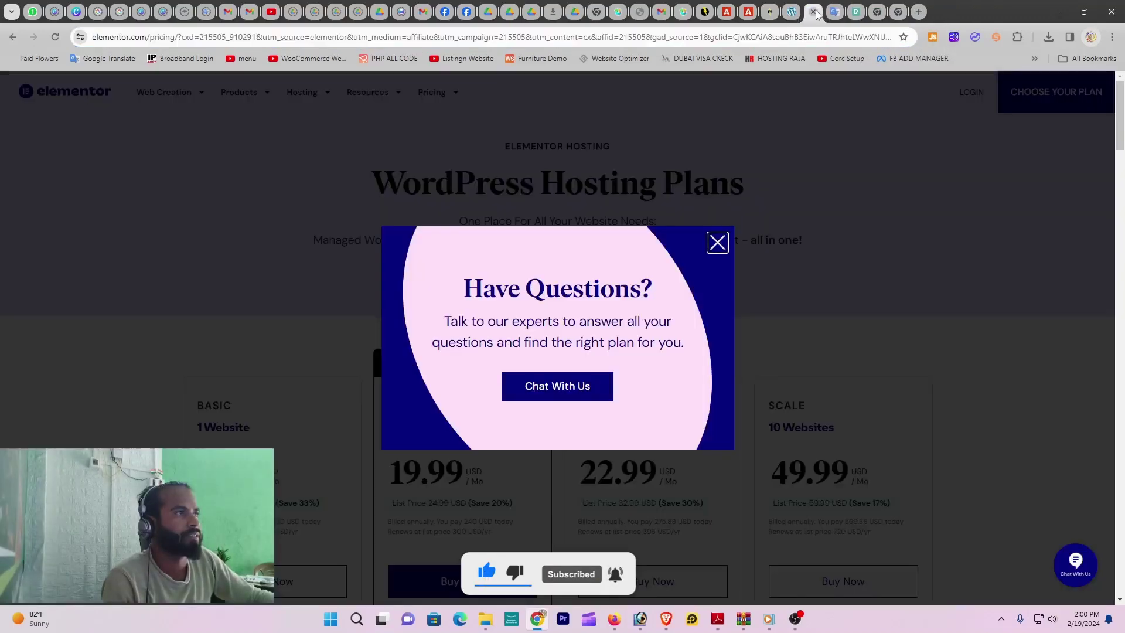
{"action": "left_click", "coordinate": [814, 12]}
{"action": "left_click", "coordinate": [814, 12]}
{"action": "left_click", "coordinate": [814, 12]}
{"action": "left_click", "coordinate": [814, 11]}
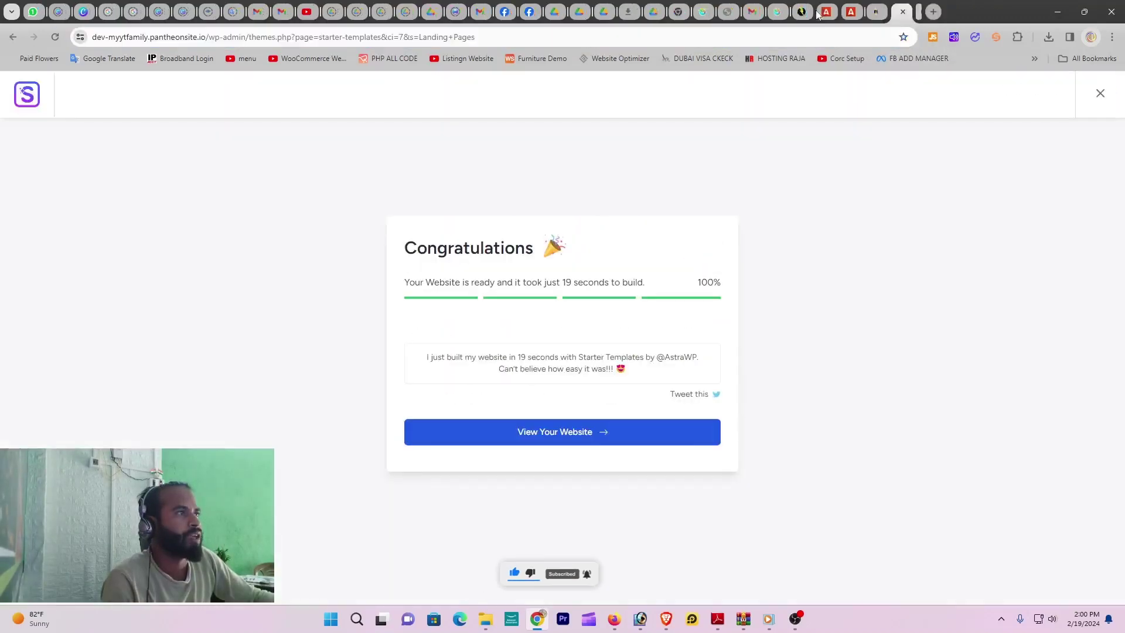